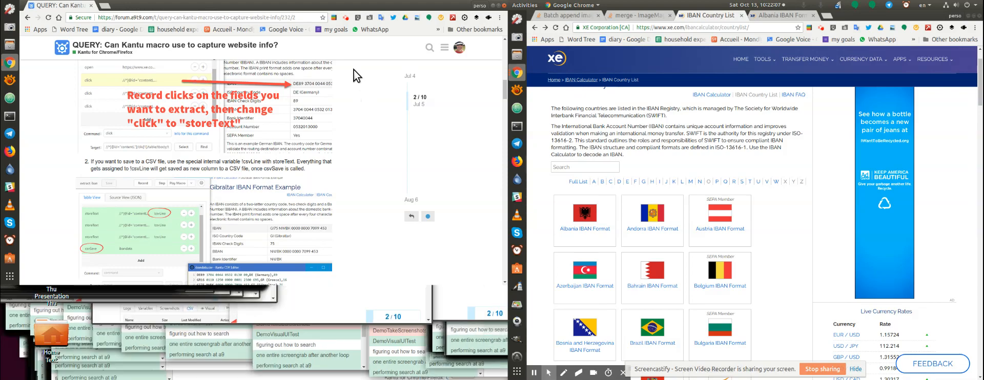
# Reduce the forum window and read the answer's first instruction on recording a macro to extract website data
pyautogui.scroll(1, 353, 115)
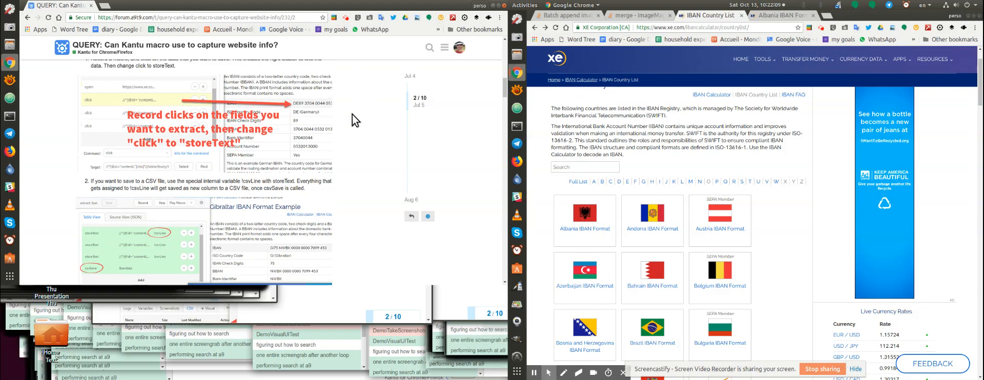
pyautogui.scroll(1, 353, 114)
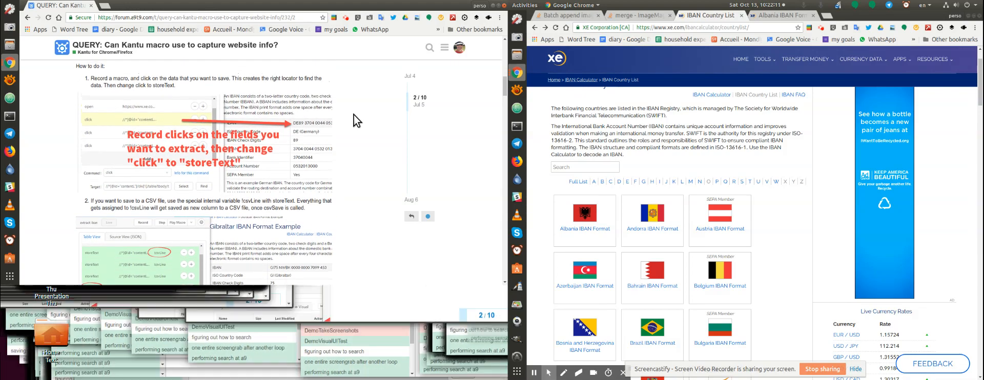
pyautogui.scroll(1, 354, 115)
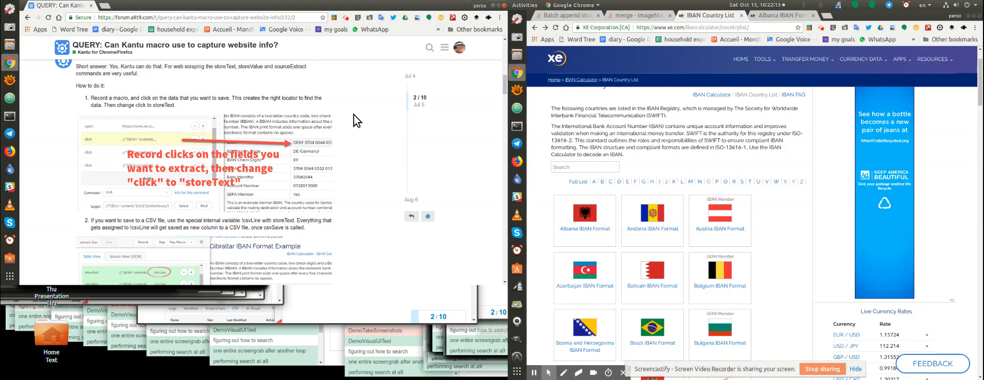
pyautogui.scroll(1, 353, 115)
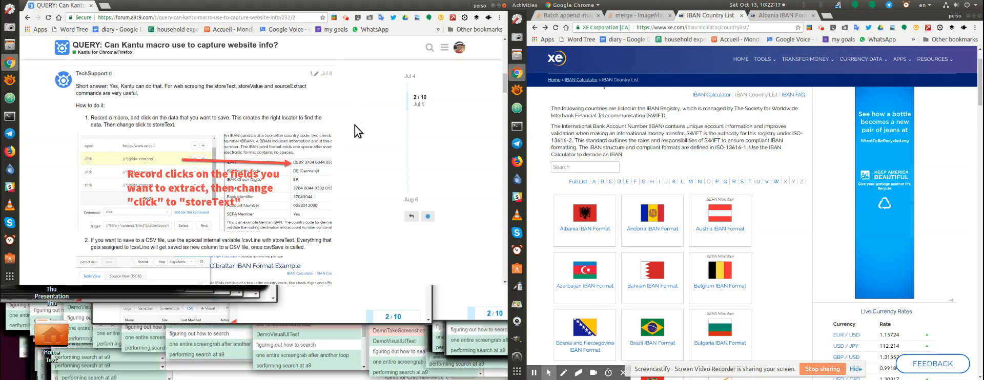
pyautogui.click(499, 5)
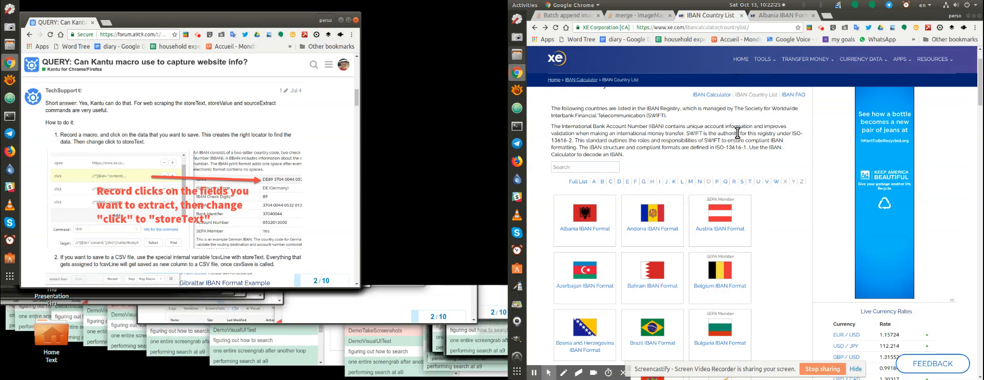
pyautogui.click(721, 27)
pyautogui.moveTo(720, 27)
pyautogui.mouseDown()
pyautogui.moveTo(732, 31)
pyautogui.moveTo(724, 27)
pyautogui.mouseUp()
pyautogui.scroll(-5, 241, 193)
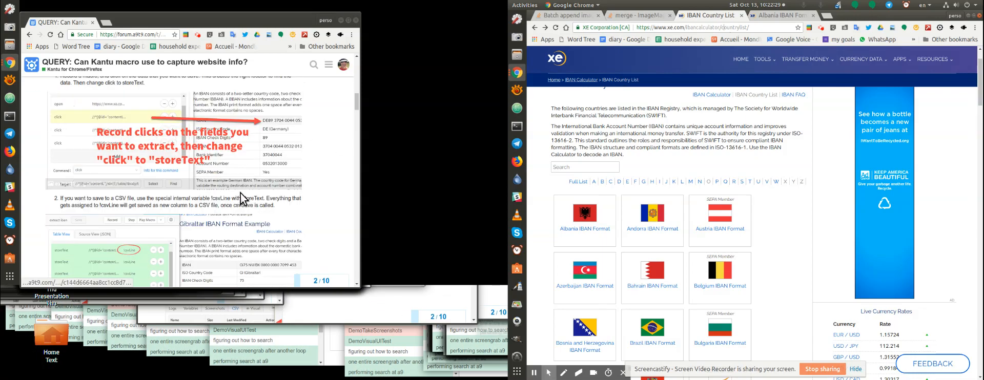
pyautogui.scroll(-4, 241, 193)
pyautogui.scroll(5, 254, 144)
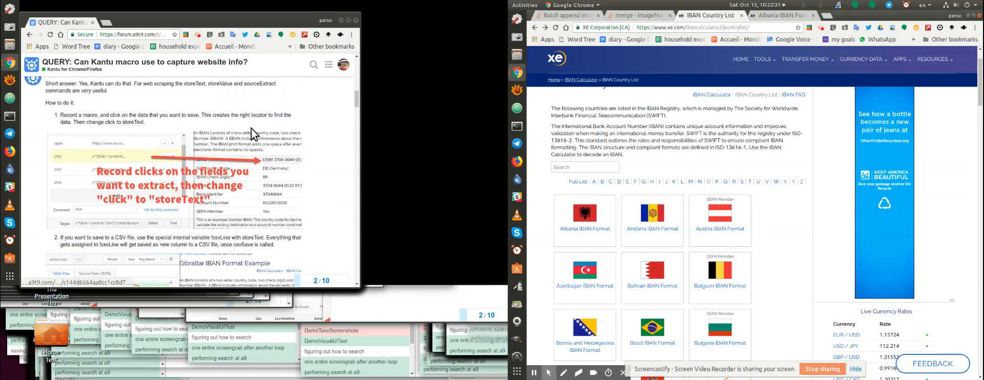
pyautogui.scroll(3, 229, 122)
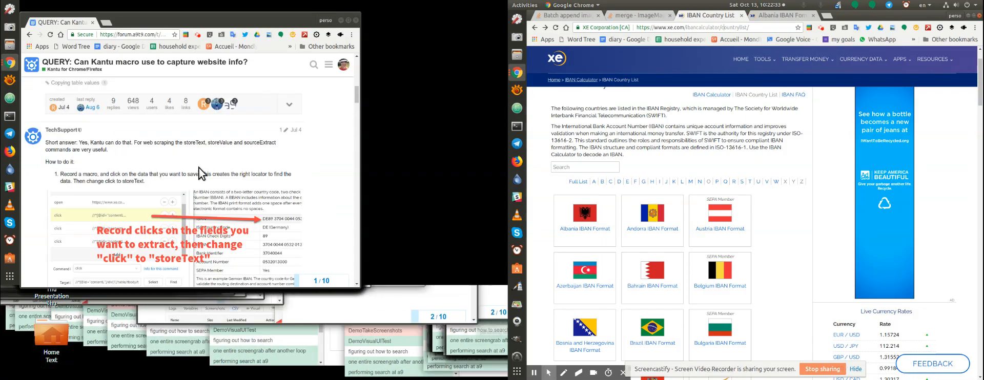
pyautogui.scroll(-2, 226, 173)
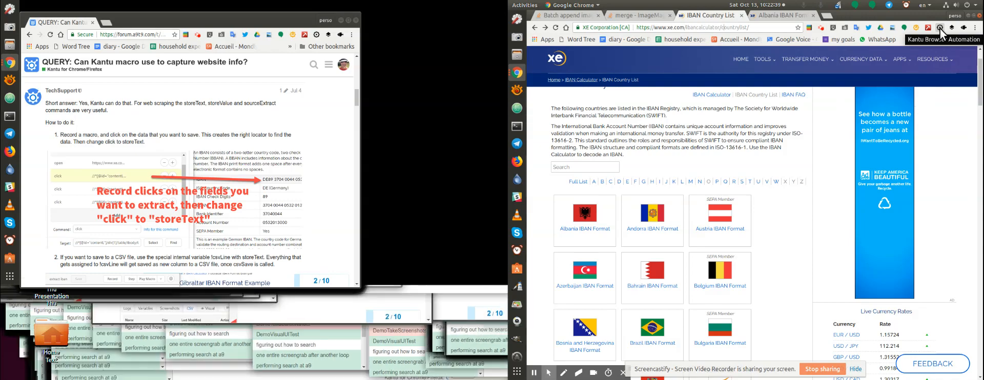
# Open the Kantu browser automation extension and create a new macro, discarding the unsaved changes in the Untitled macro
pyautogui.click(941, 28)
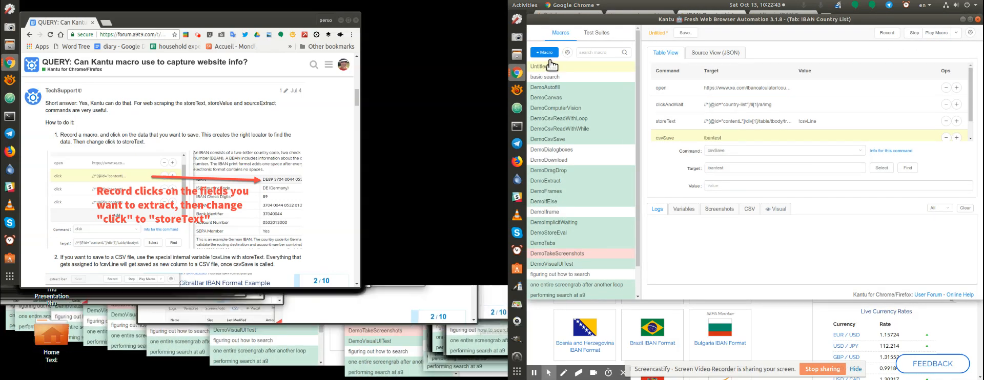
pyautogui.click(547, 54)
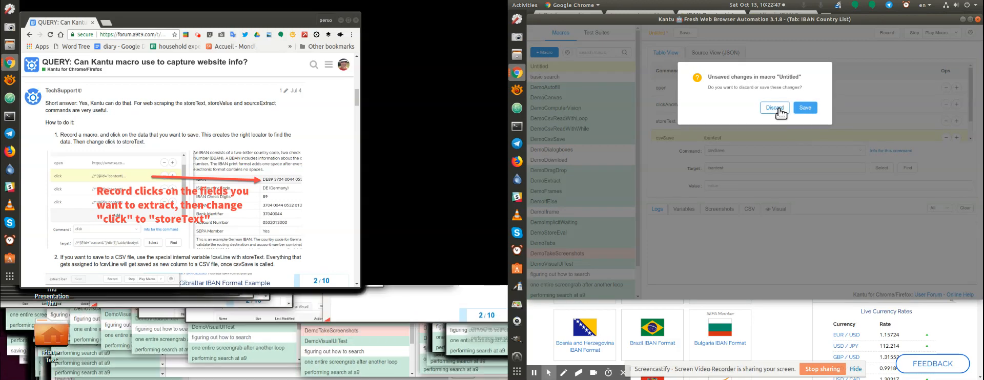
pyautogui.click(775, 108)
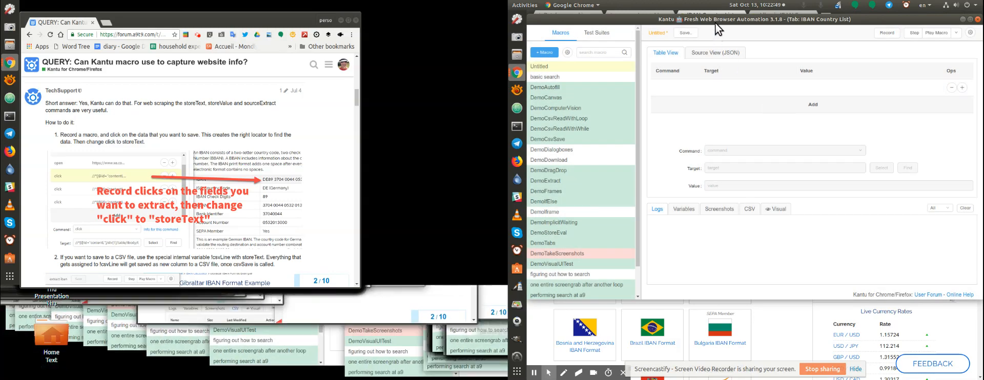
# Arrange the macro editor and the IBAN Country List browser window side by side without overlap
pyautogui.moveTo(716, 19); pyautogui.dragTo(982, 85)
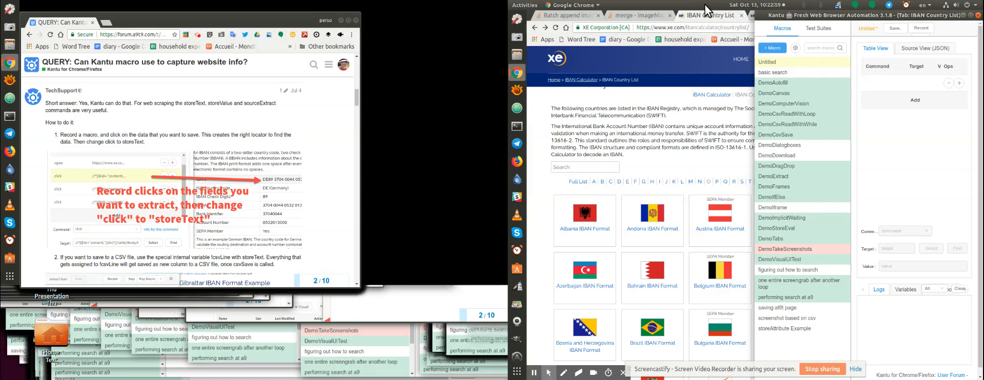
pyautogui.click(731, 6)
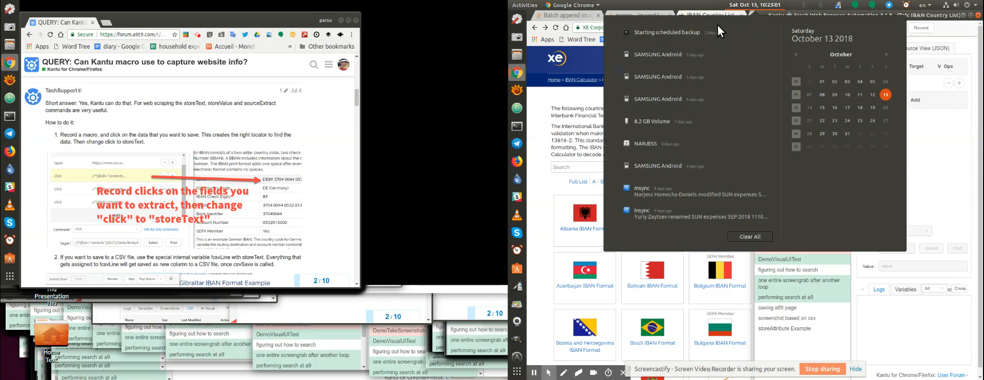
pyautogui.click(566, 34)
pyautogui.moveTo(749, 19); pyautogui.dragTo(697, 52)
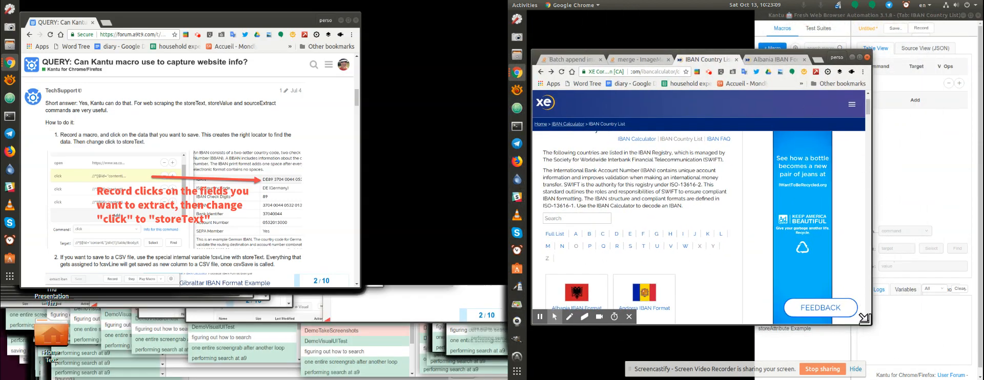
pyautogui.moveTo(872, 324); pyautogui.dragTo(749, 329)
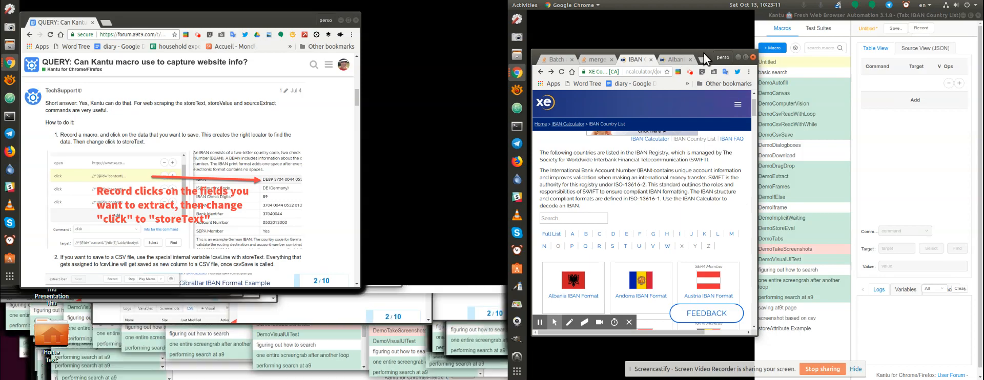
pyautogui.moveTo(703, 53); pyautogui.dragTo(701, 22)
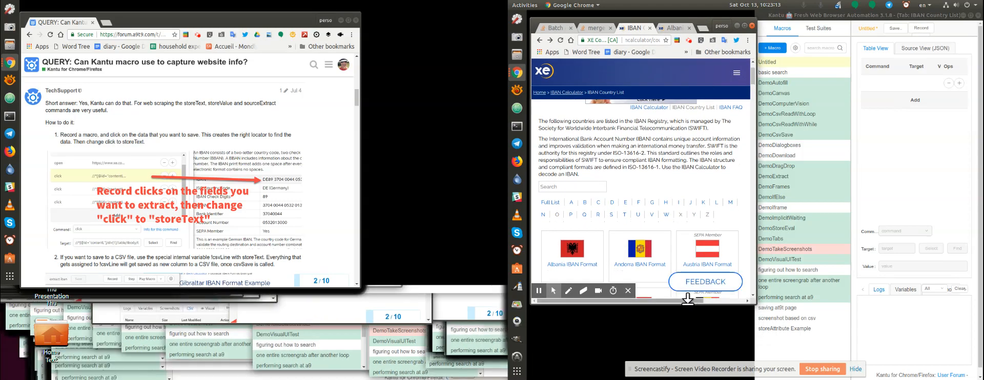
pyautogui.moveTo(711, 304); pyautogui.dragTo(710, 337)
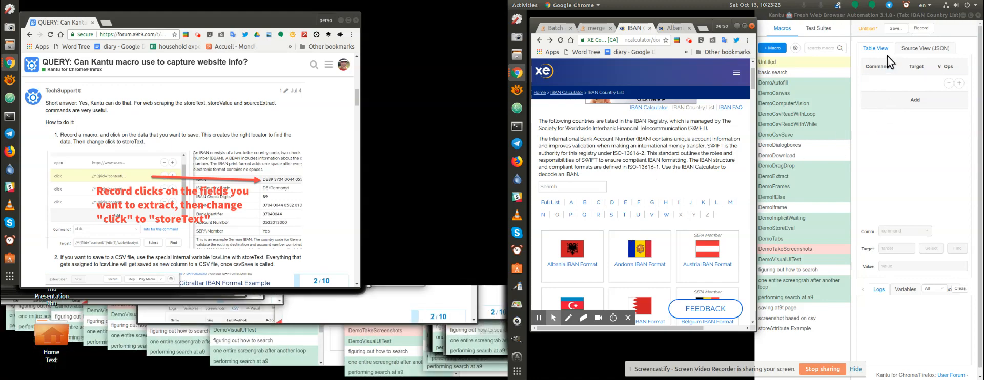
# Start recording the macro, open the Albania IBAN Format page and capture a click on the IBAN value
pyautogui.click(921, 32)
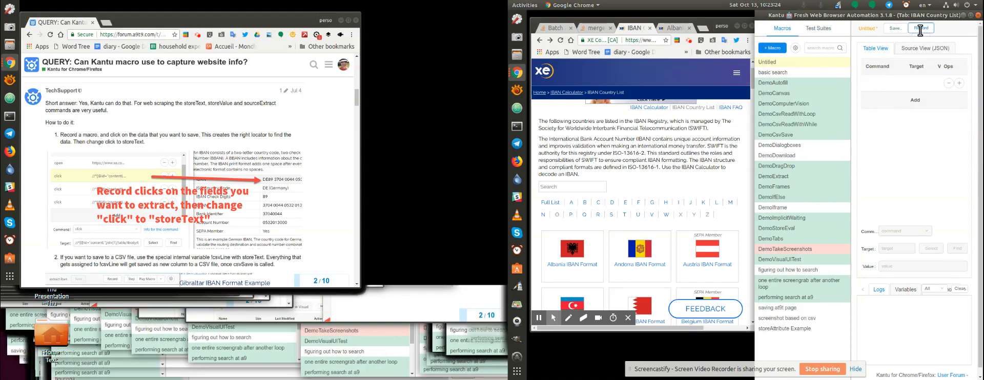
pyautogui.click(577, 253)
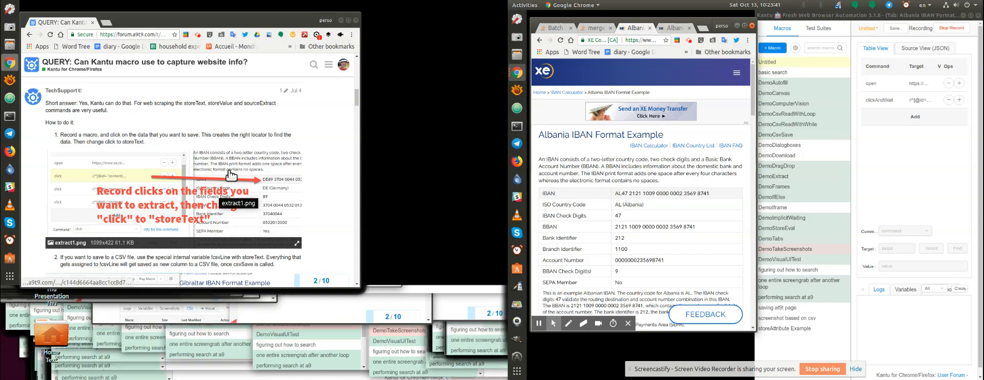
pyautogui.click(666, 194)
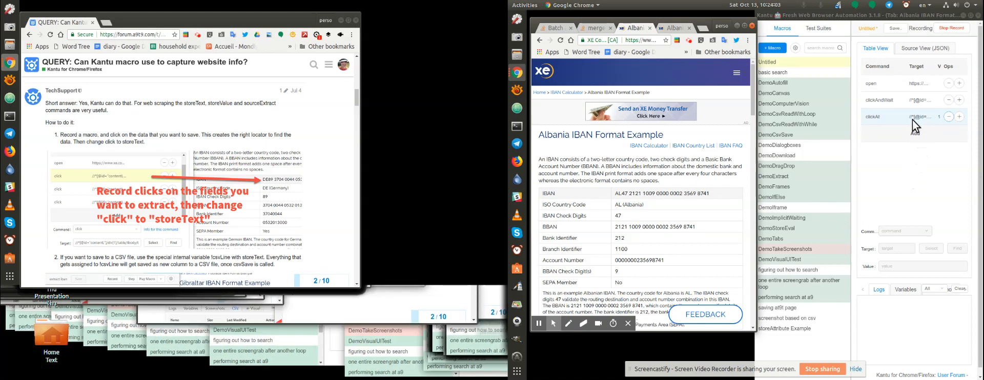
pyautogui.click(884, 117)
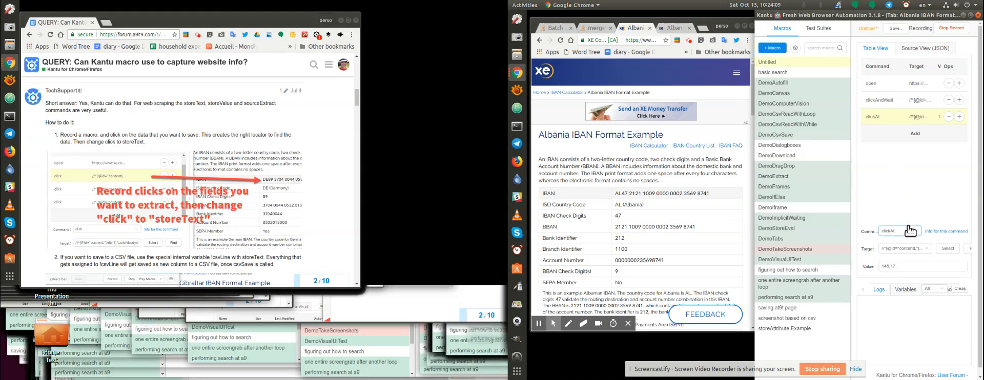
pyautogui.click(663, 193)
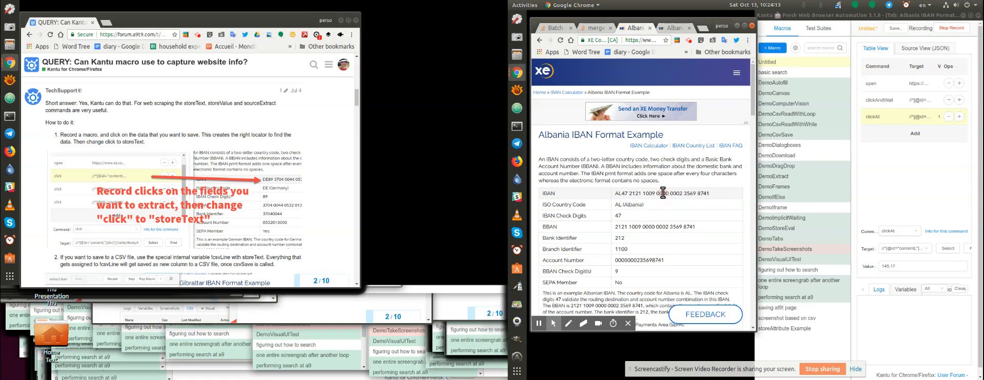
pyautogui.tripleClick(663, 193)
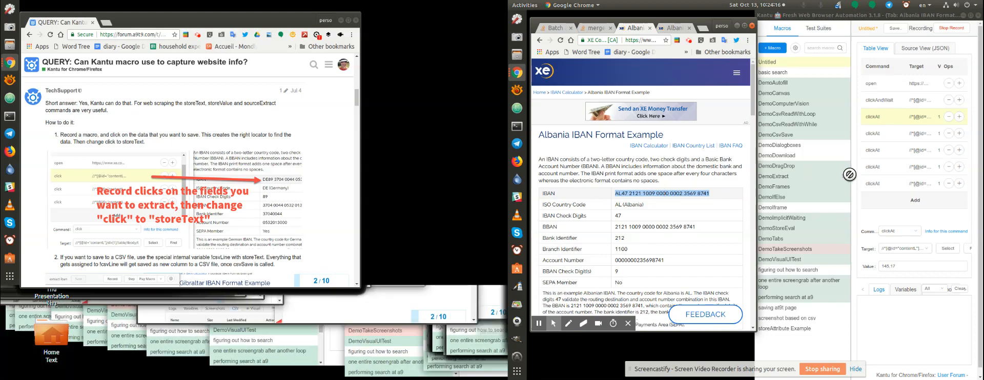
pyautogui.click(949, 184)
pyautogui.click(949, 183)
pyautogui.click(949, 167)
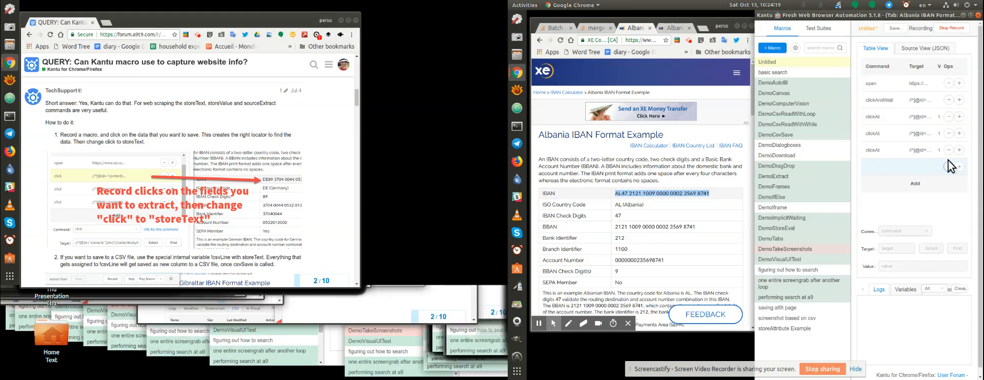
pyautogui.click(949, 150)
pyautogui.click(949, 133)
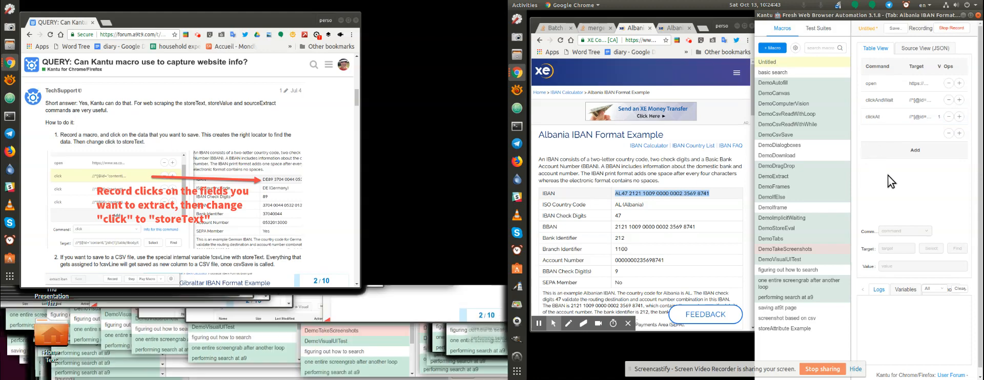
# Change the recorded clickAt command for the IBAN value to storeText
pyautogui.click(890, 115)
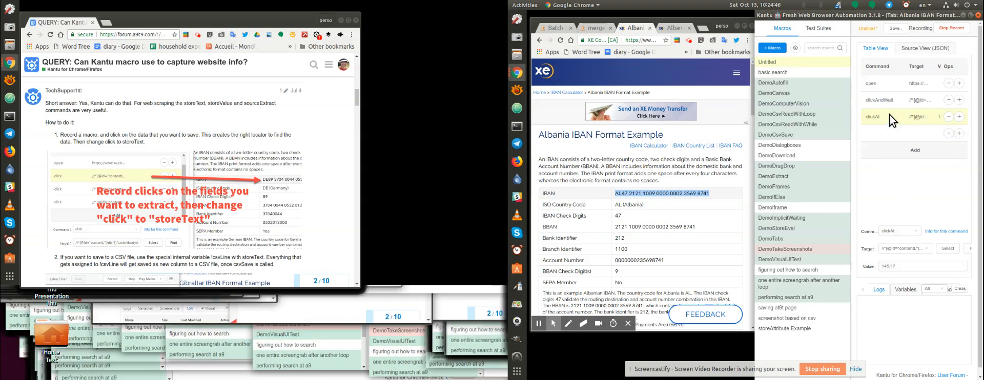
pyautogui.click(918, 235)
pyautogui.write('stor')
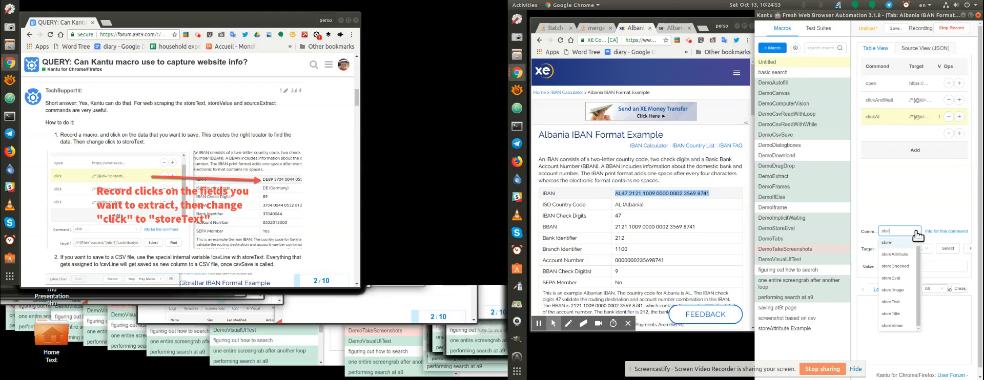
pyautogui.write('e')
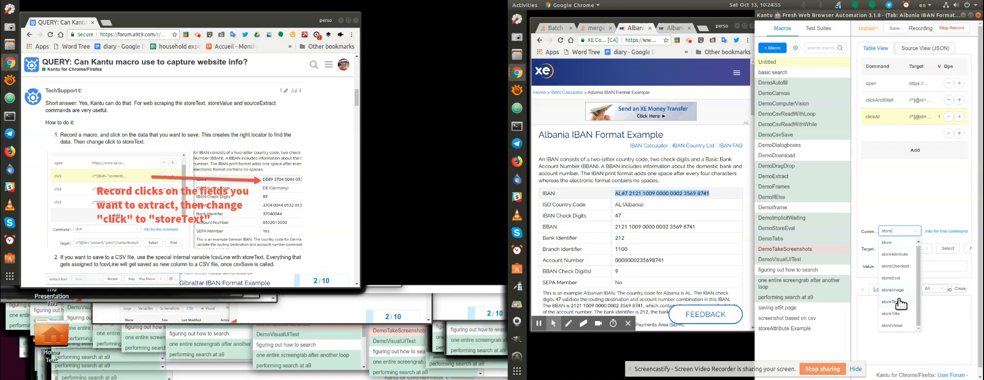
pyautogui.click(897, 303)
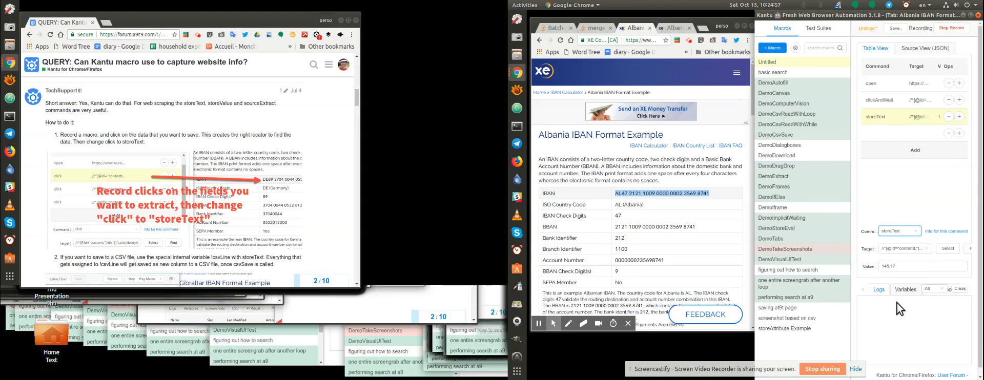
# Follow the forum instructions for saving to CSV and set the storeText command's value to !csvLine
pyautogui.scroll(-5, 223, 174)
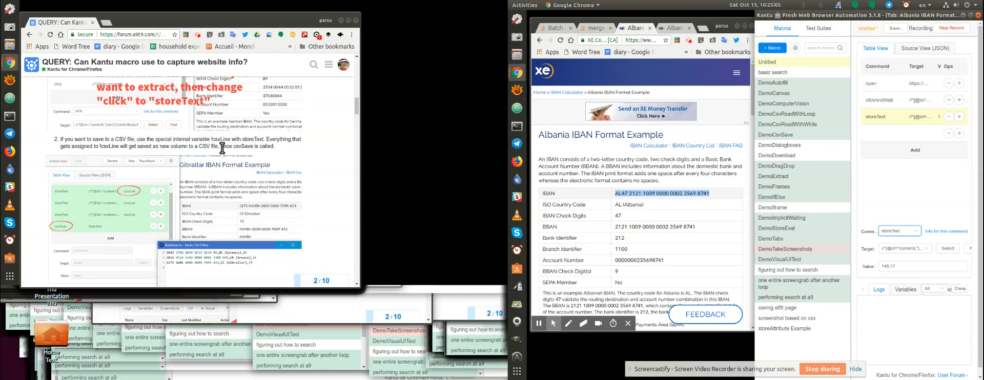
pyautogui.moveTo(99, 146); pyautogui.dragTo(120, 146)
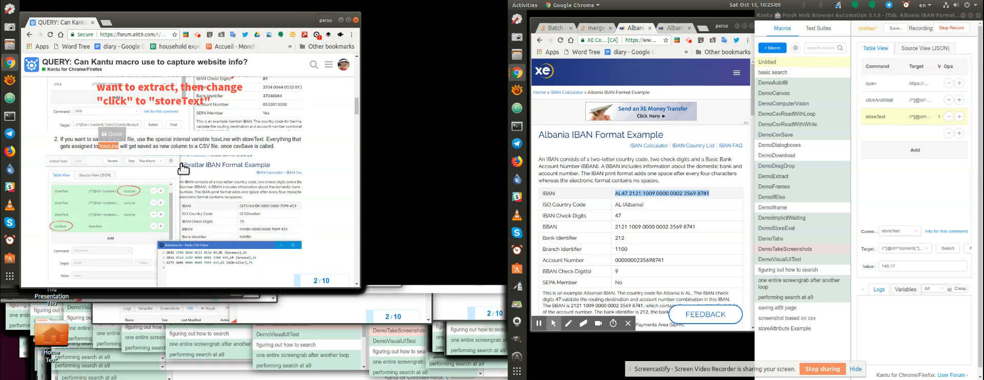
pyautogui.click(920, 267)
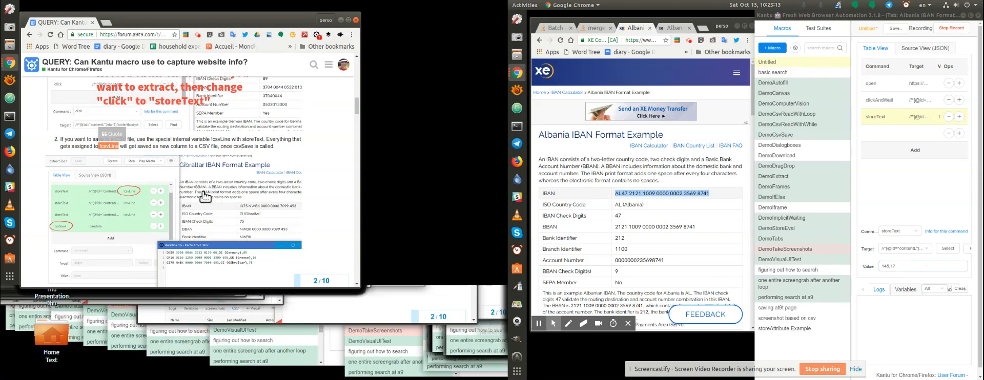
pyautogui.scroll(-2, 215, 200)
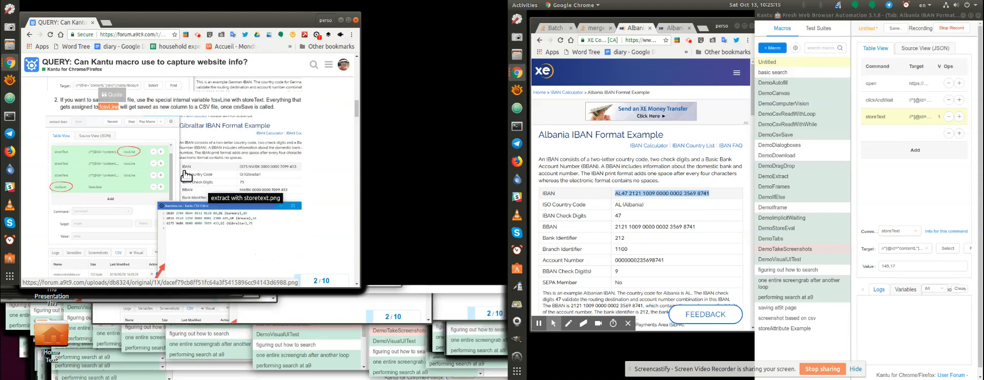
pyautogui.scroll(2, 183, 170)
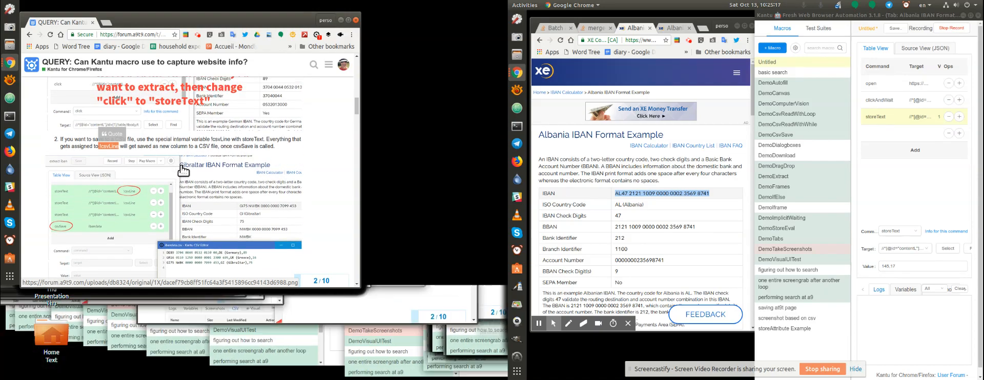
pyautogui.scroll(-4, 185, 171)
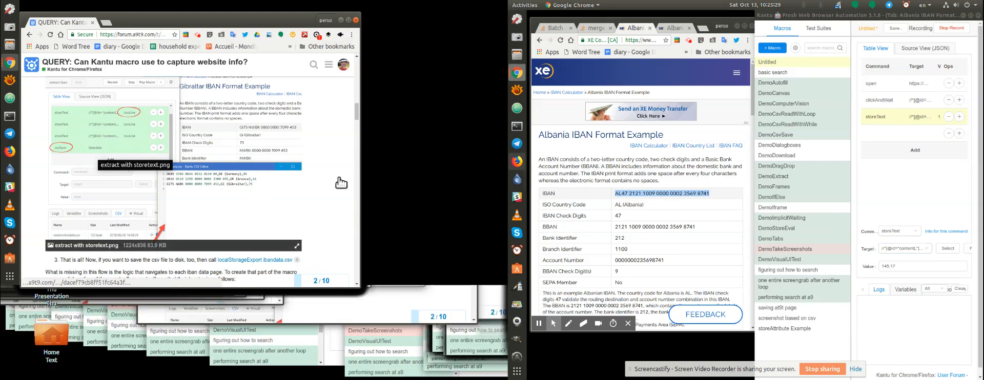
pyautogui.click(909, 267)
pyautogui.doubleClick(909, 267)
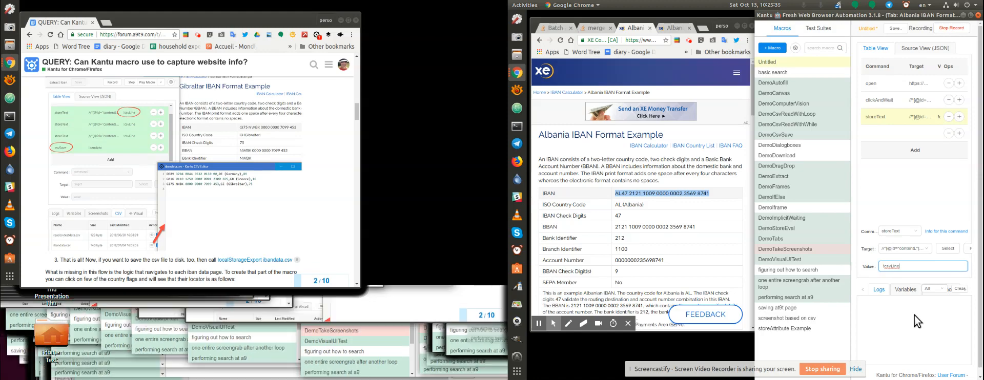
# Add a csvSave command after storeText with testIBAN as its target, and end the macro recording
pyautogui.click(960, 133)
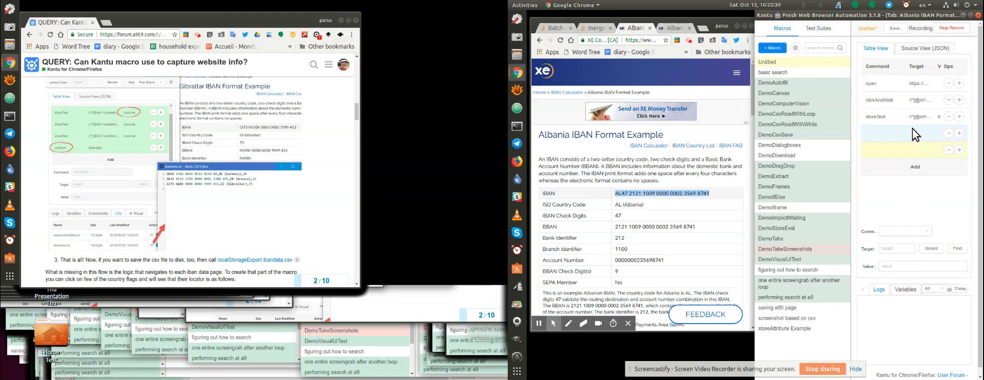
pyautogui.click(891, 118)
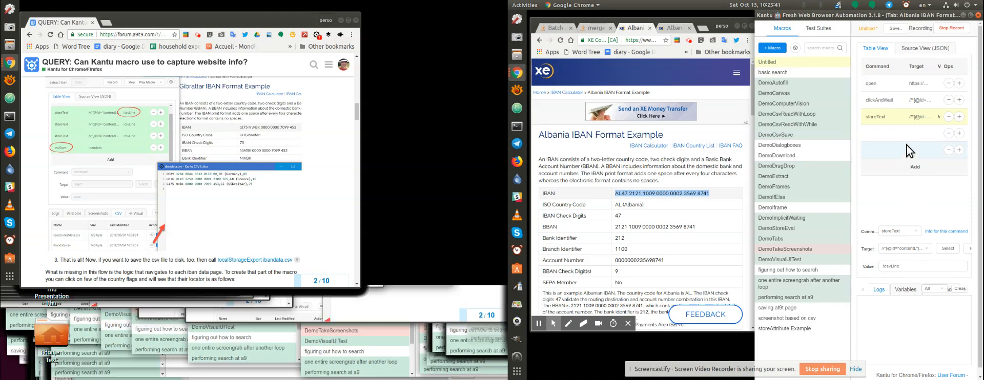
pyautogui.click(912, 133)
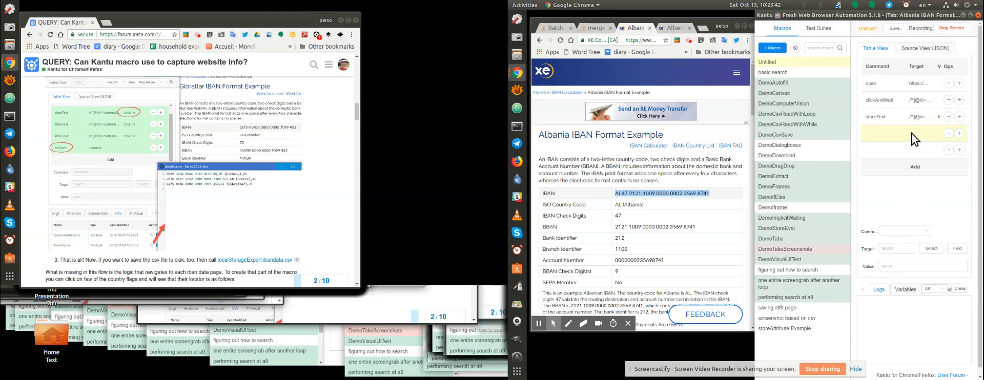
pyautogui.click(908, 235)
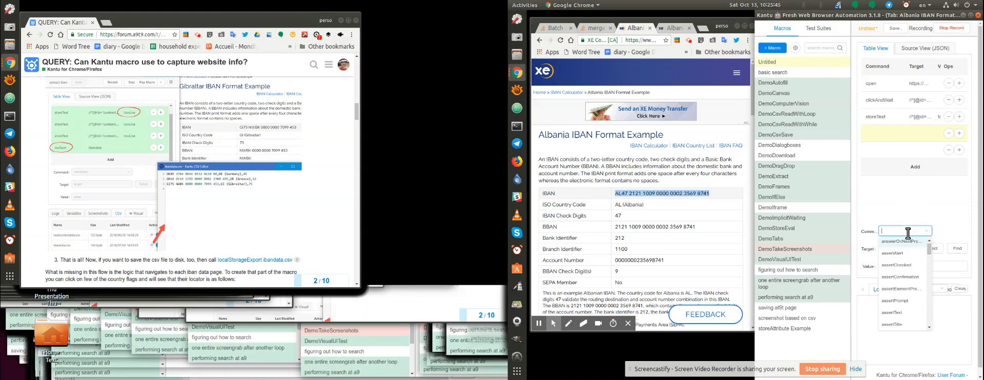
pyautogui.write('csv')
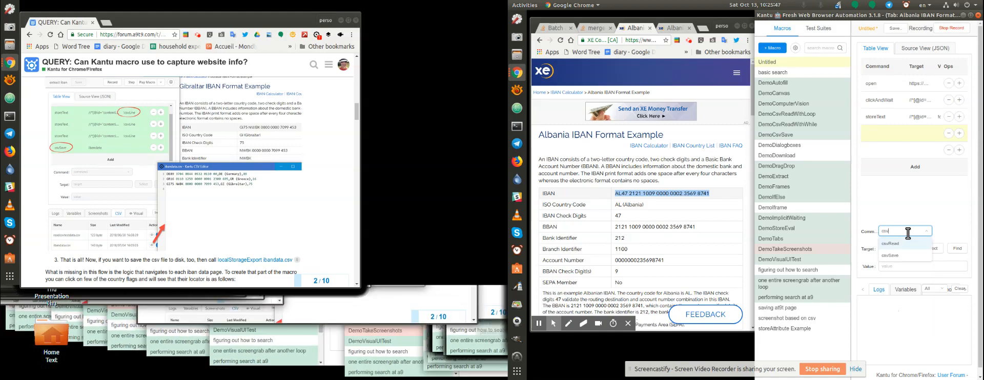
pyautogui.click(900, 255)
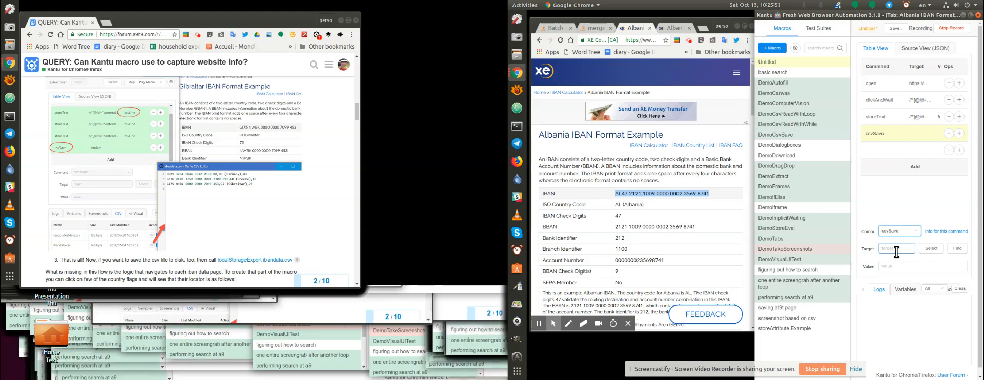
pyautogui.click(897, 250)
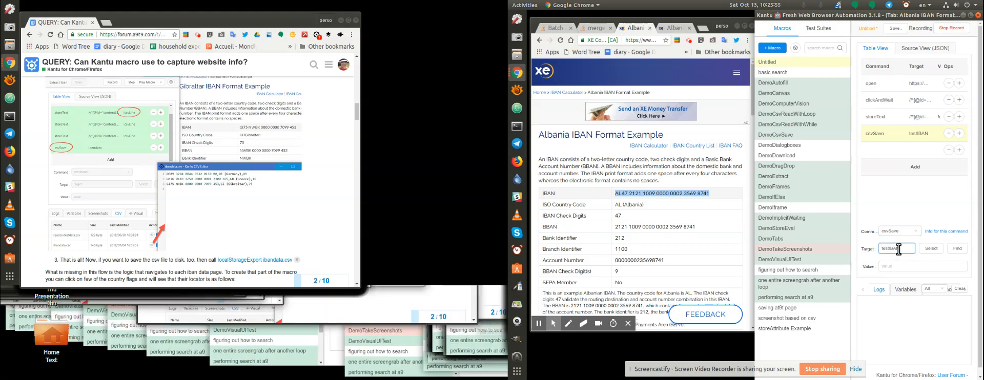
pyautogui.click(931, 249)
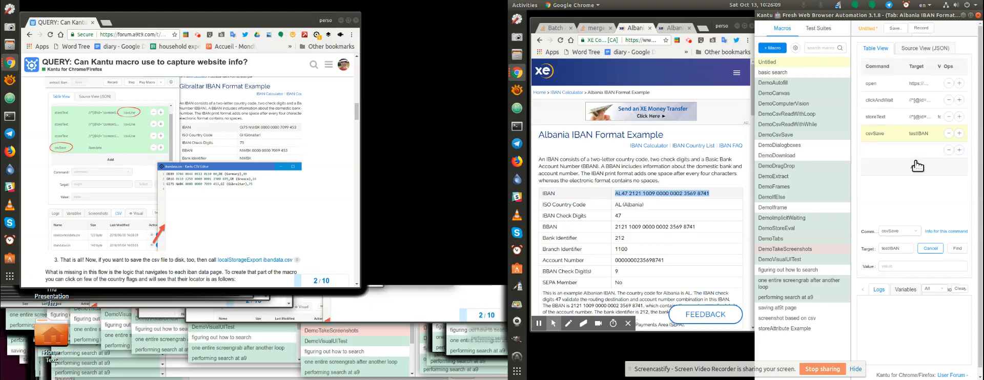
# Close the Albania IBAN Format tabs and leave a new empty browser tab open for the test run
pyautogui.click(649, 28)
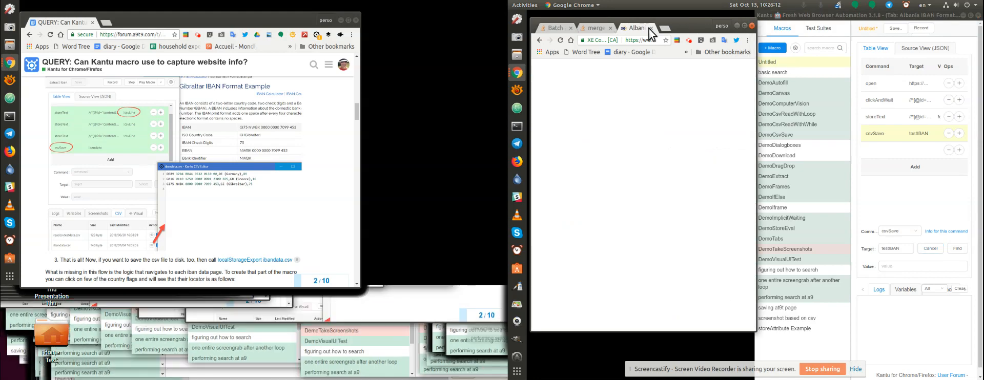
pyautogui.hotkey('ctrl', 't')
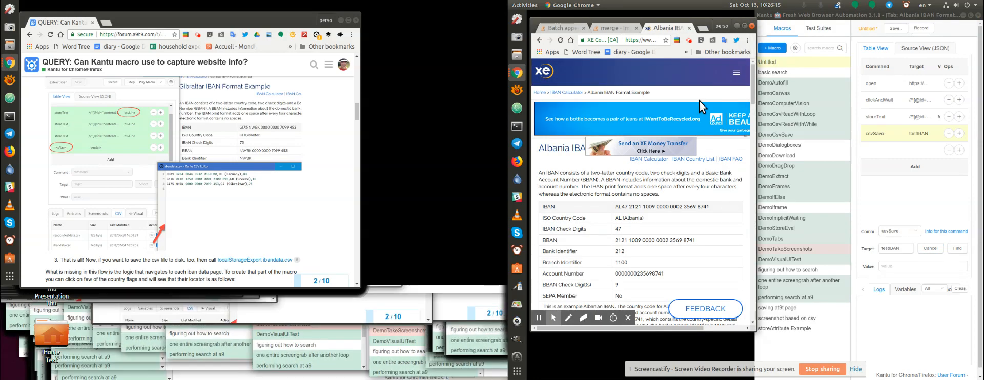
pyautogui.click(649, 29)
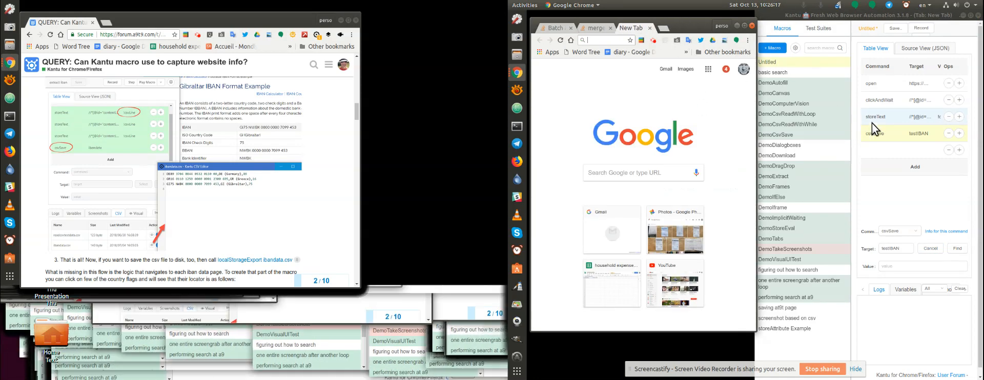
# Save the macro under the name testCSVsave
pyautogui.click(896, 28)
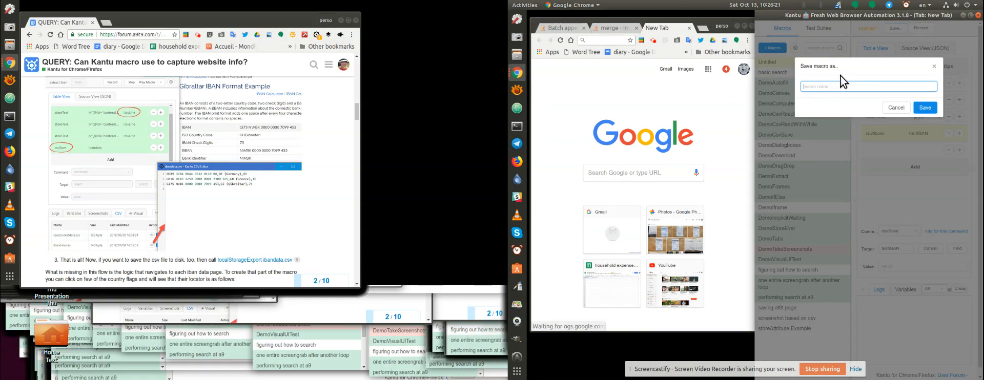
pyautogui.write('testCSVsave')
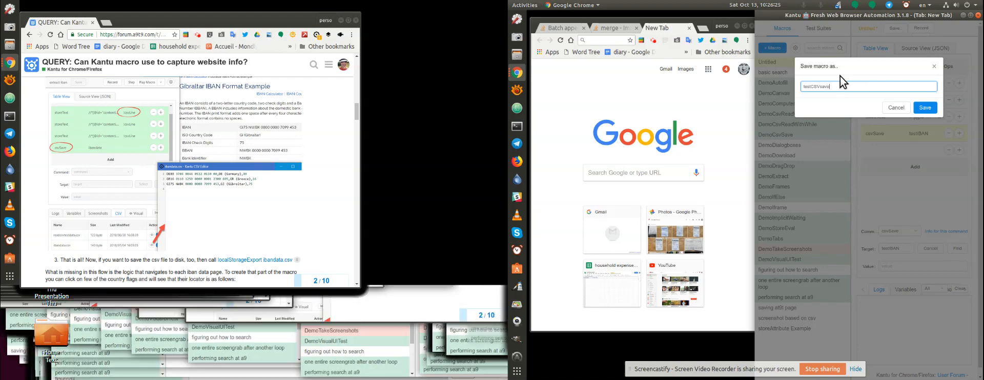
pyautogui.click(926, 108)
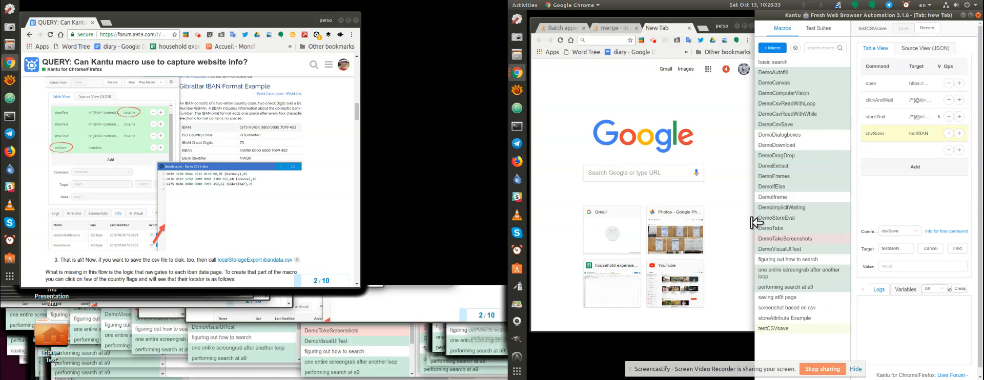
# Widen the macro editor beside the browser and run the testCSVsave macro one command at a time through csvSave
pyautogui.moveTo(756, 223); pyautogui.dragTo(679, 218)
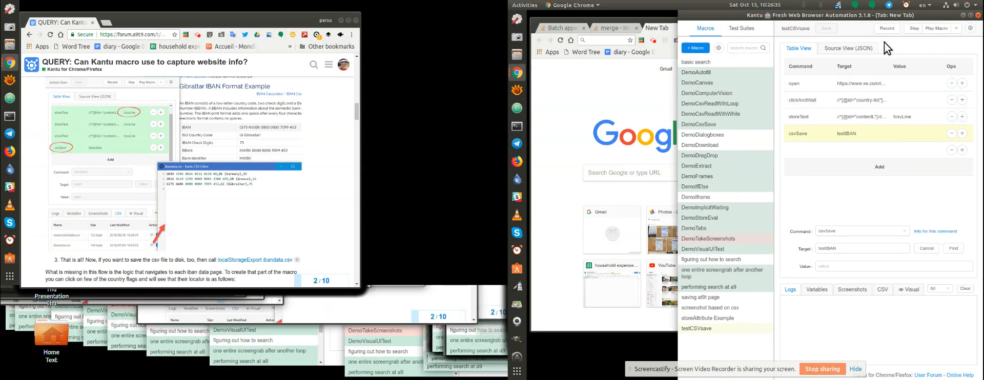
pyautogui.moveTo(642, 32); pyautogui.dragTo(621, 27)
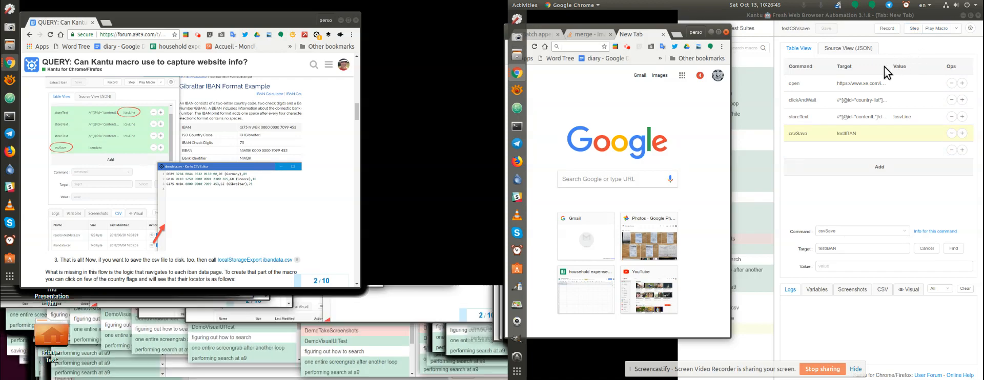
pyautogui.click(914, 31)
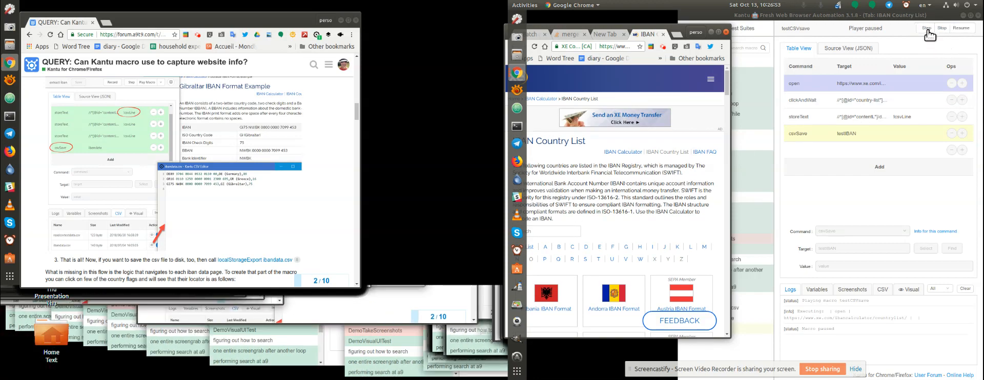
pyautogui.click(926, 30)
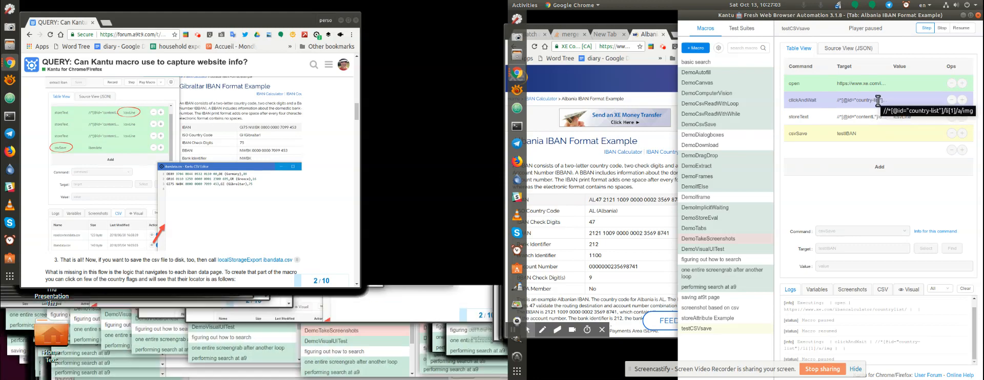
pyautogui.click(926, 29)
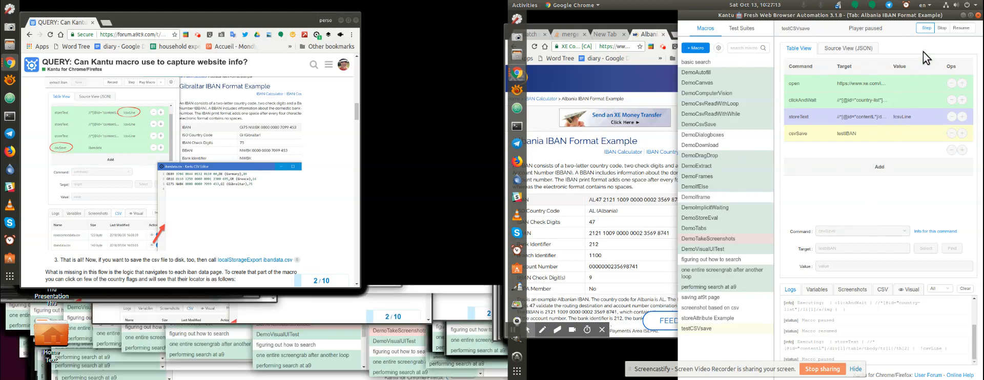
pyautogui.click(927, 29)
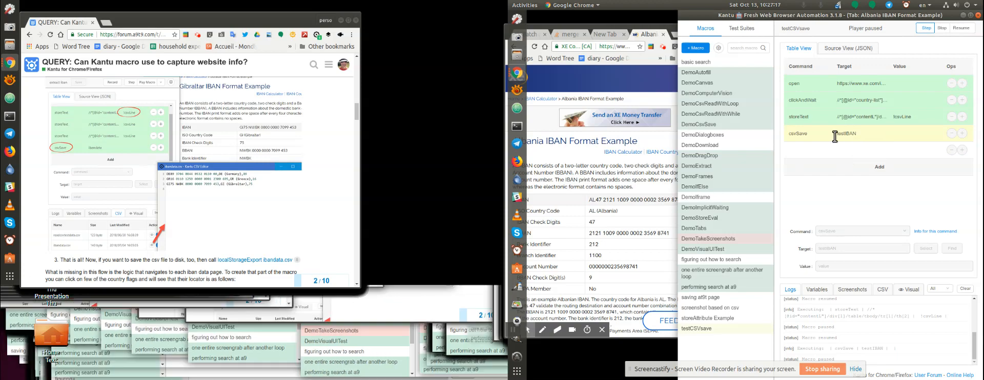
# Finish the stepped macro run and inspect the saved testiban.csv file for the extracted IBAN, closing it unchanged
pyautogui.click(883, 290)
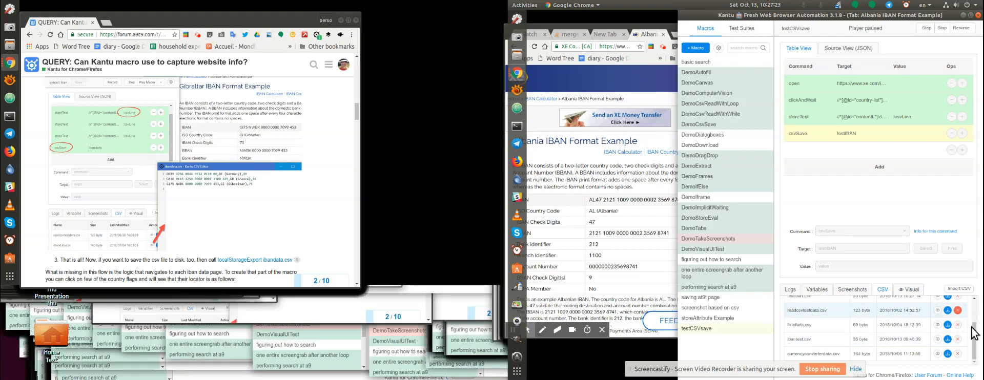
pyautogui.moveTo(975, 342); pyautogui.dragTo(973, 302)
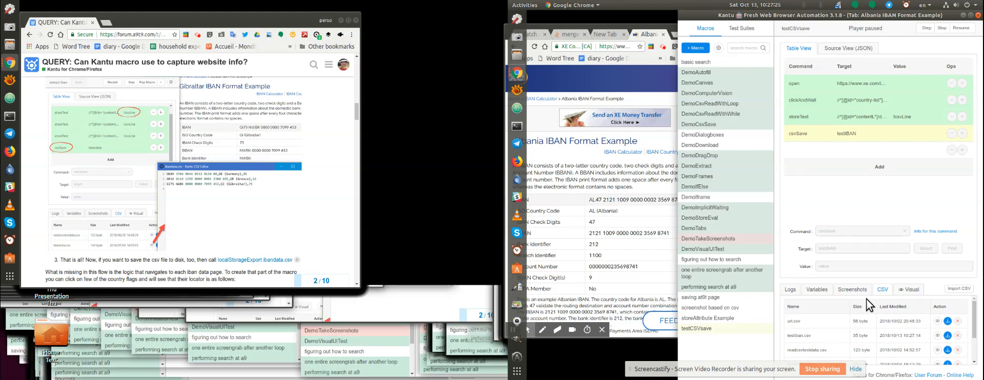
pyautogui.click(925, 27)
pyautogui.scroll(-2, 887, 307)
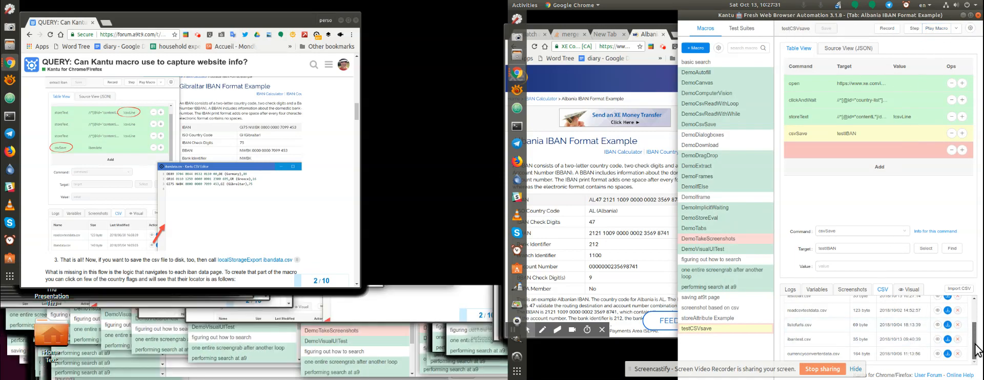
pyautogui.moveTo(976, 336); pyautogui.dragTo(975, 313)
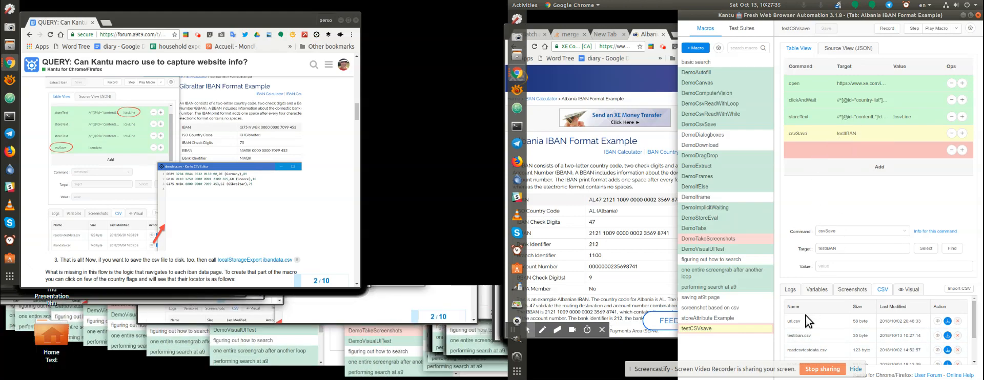
pyautogui.click(937, 335)
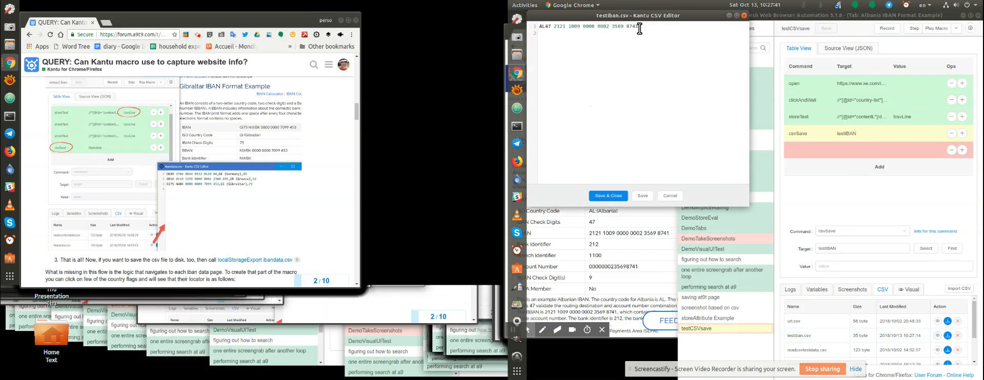
pyautogui.moveTo(639, 27); pyautogui.dragTo(547, 26)
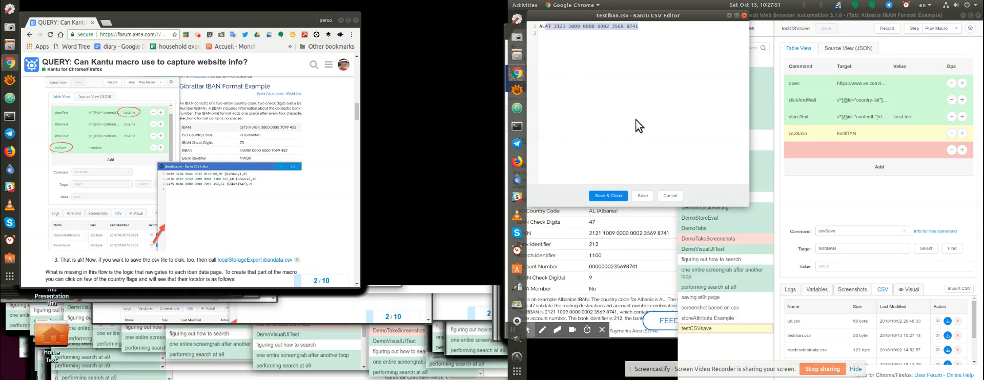
pyautogui.click(744, 15)
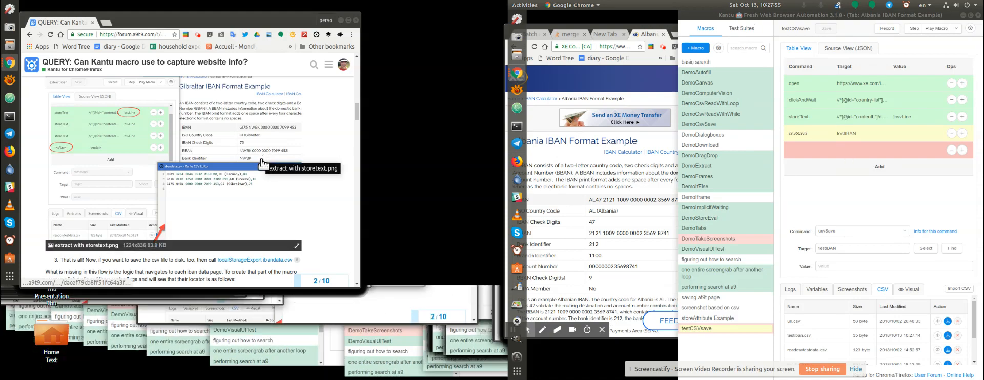
# Read the forum post's instructions on replacing the country index in the locator with the ${!loop} variable
pyautogui.scroll(-2, 261, 141)
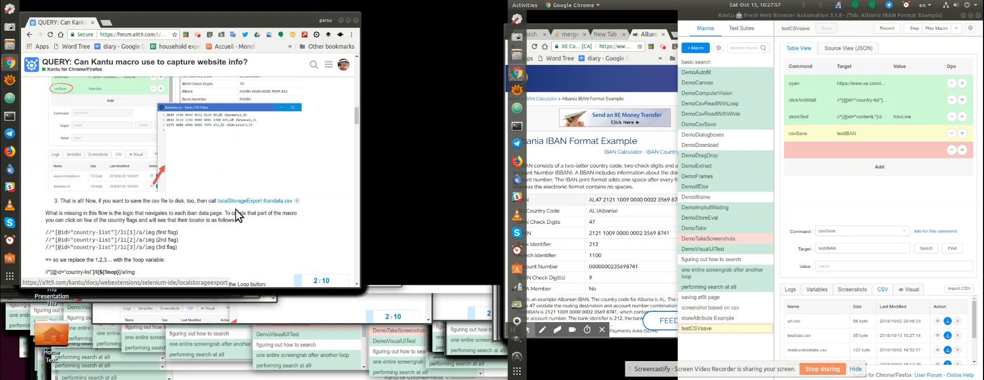
pyautogui.scroll(-1, 220, 233)
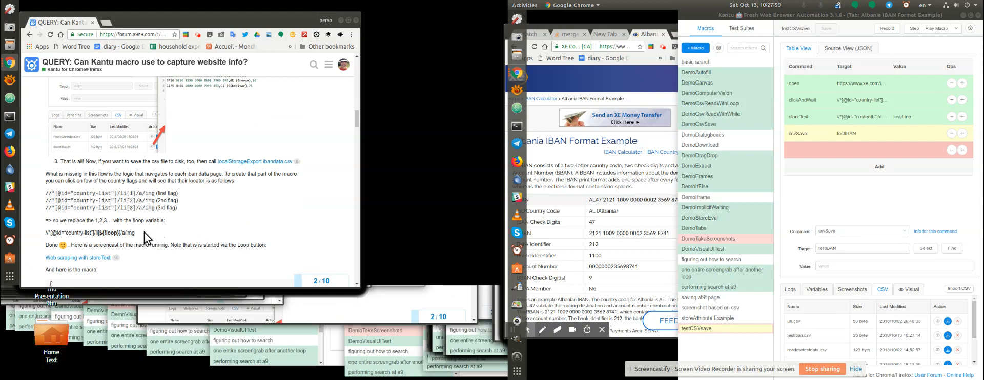
pyautogui.moveTo(104, 234); pyautogui.dragTo(117, 235)
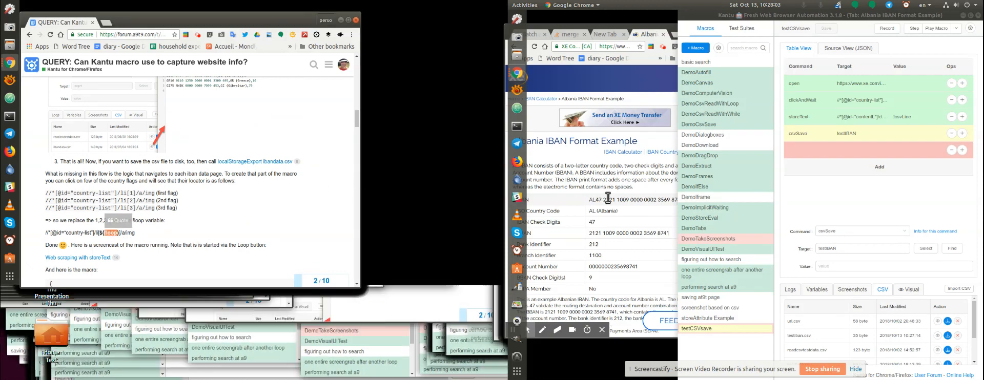
# Bring the XE browser window out from behind the macro editor and return to the IBAN Country List page
pyautogui.click(629, 82)
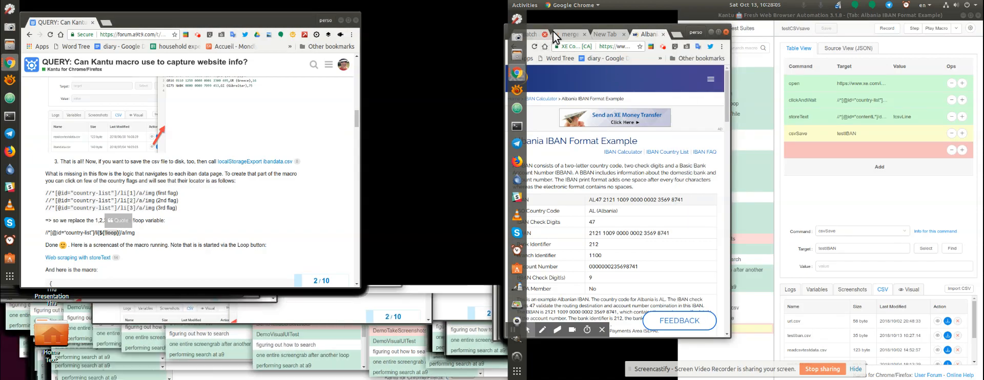
pyautogui.moveTo(672, 23); pyautogui.dragTo(706, 24)
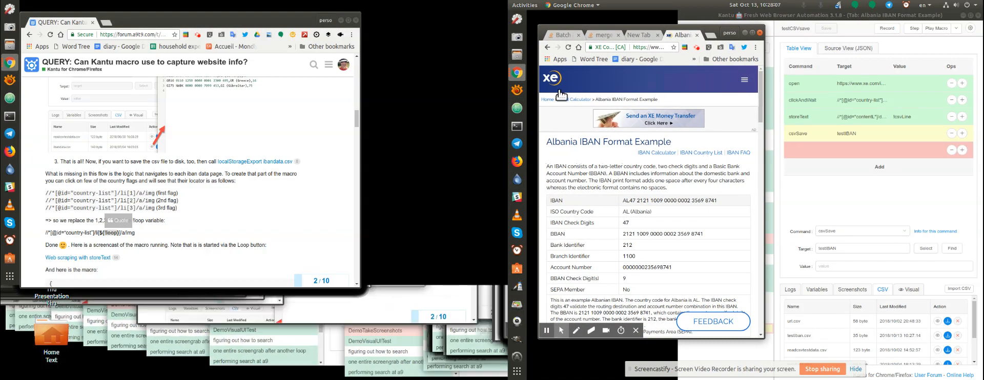
pyautogui.click(547, 47)
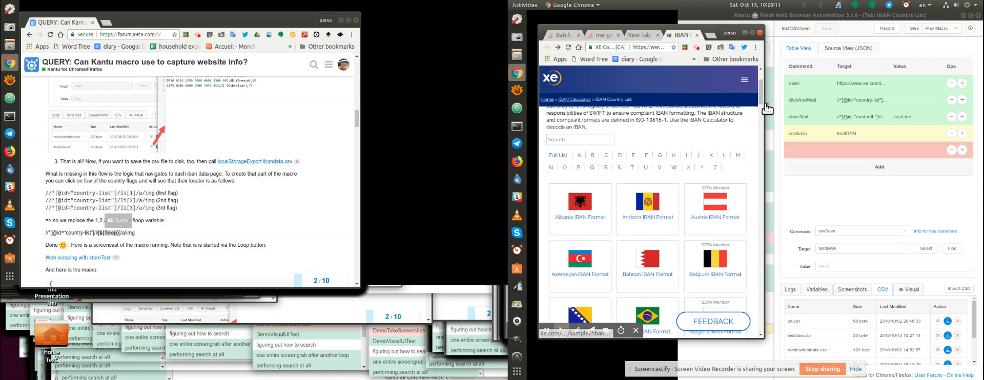
pyautogui.moveTo(762, 97)
pyautogui.mouseDown()
pyautogui.moveTo(758, 254)
pyautogui.moveTo(762, 85)
pyautogui.mouseUp()
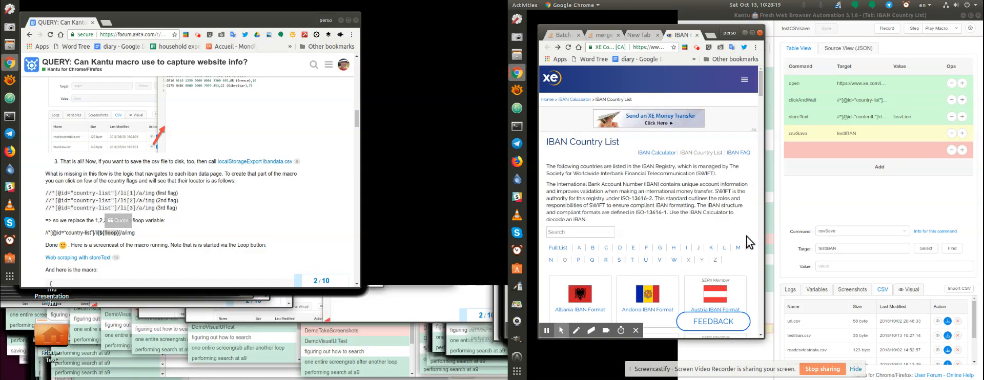
# Replace the list item index in the clickAndWait command's target with the loop variable ${!loop}
pyautogui.click(886, 102)
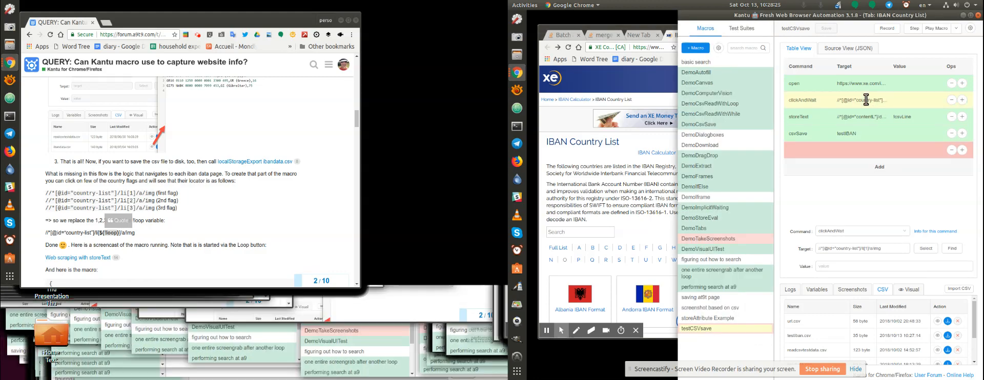
pyautogui.doubleClick(868, 250)
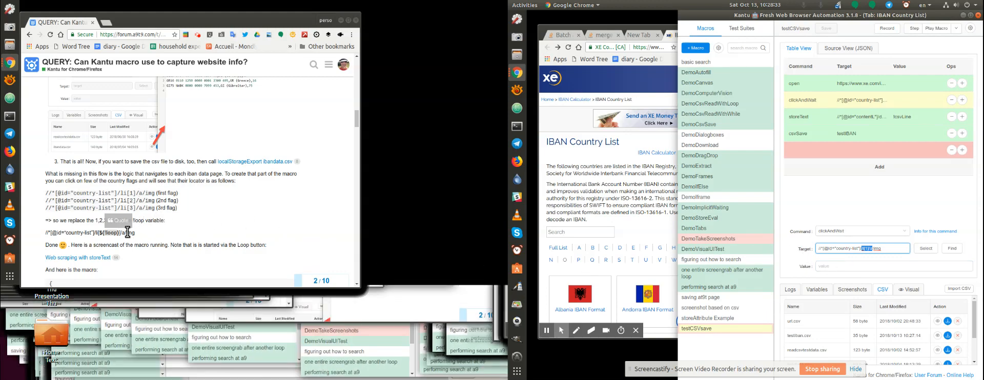
pyautogui.click(103, 237)
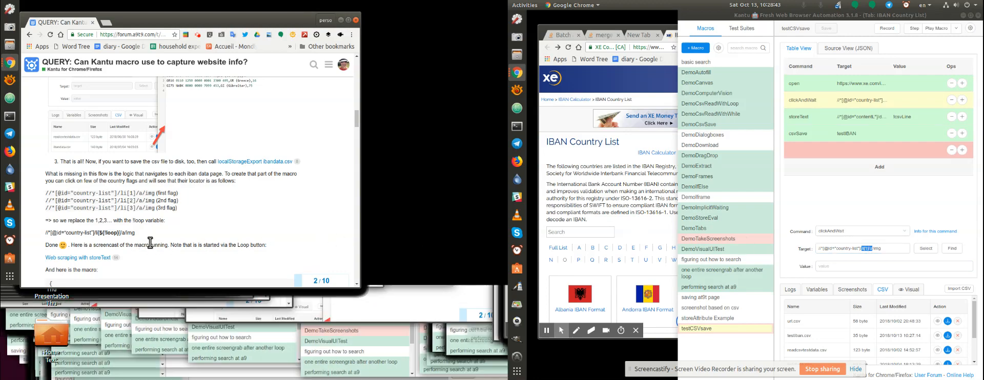
pyautogui.moveTo(98, 233); pyautogui.dragTo(120, 233)
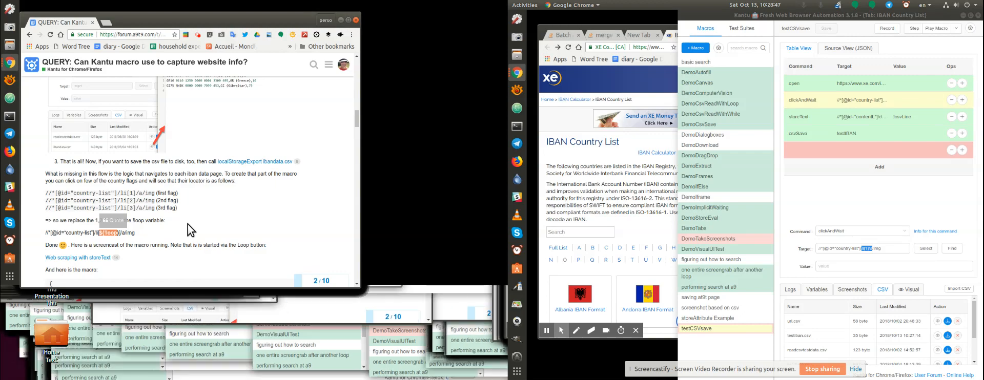
pyautogui.click(869, 249)
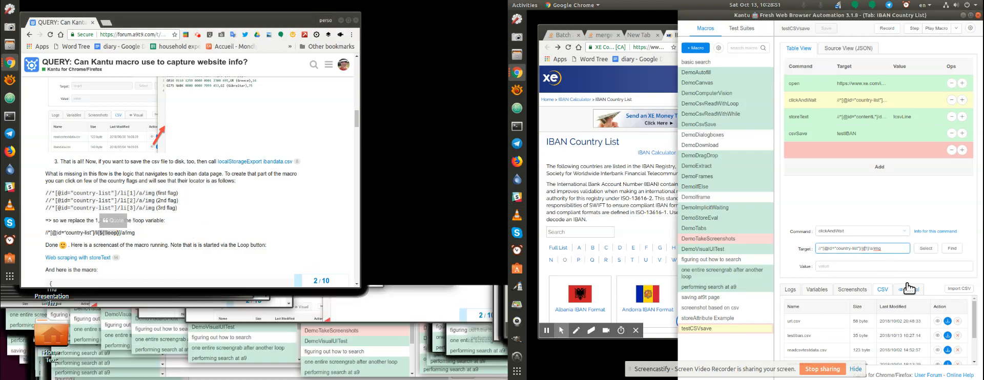
pyautogui.press('BackSpace')
pyautogui.write('${!loop}')
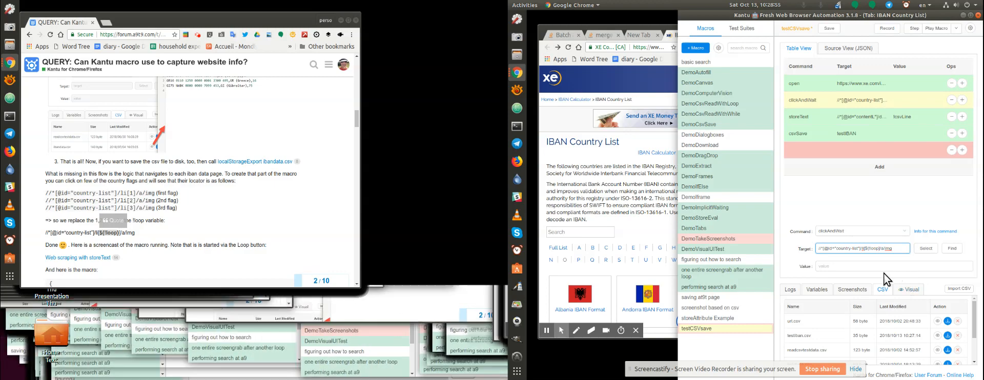
pyautogui.click(869, 265)
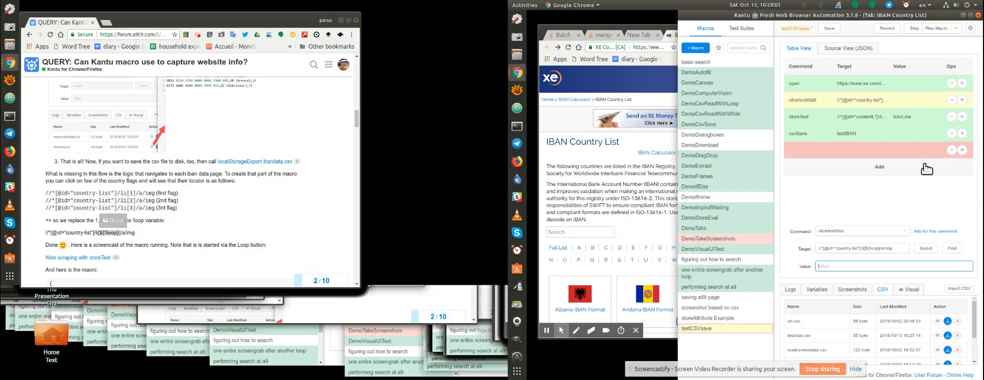
# Change the csvSave command's target to testtestIBAN
pyautogui.click(868, 134)
pyautogui.click(823, 249)
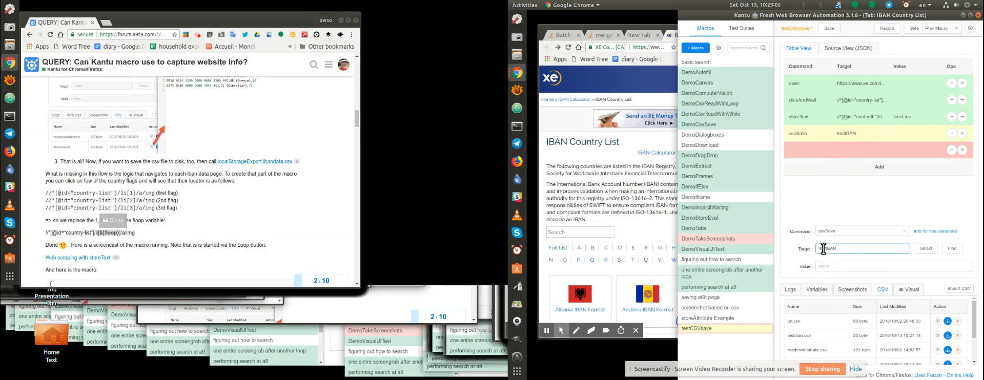
pyautogui.click(820, 249)
pyautogui.write('teset')
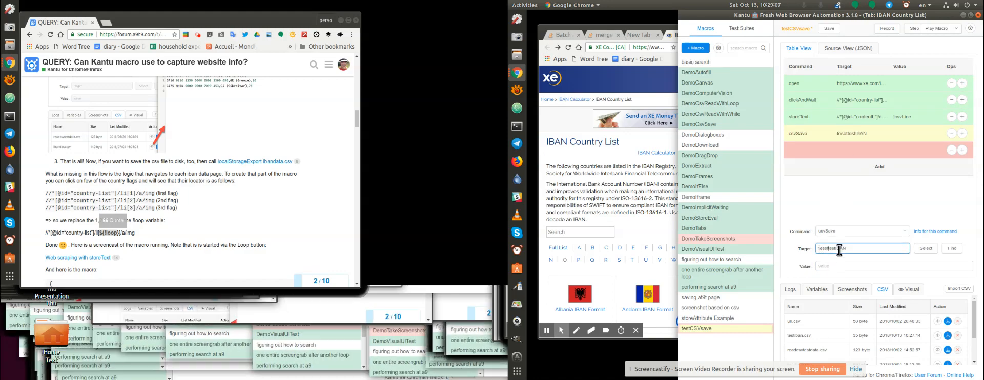
pyautogui.press('BackSpace')
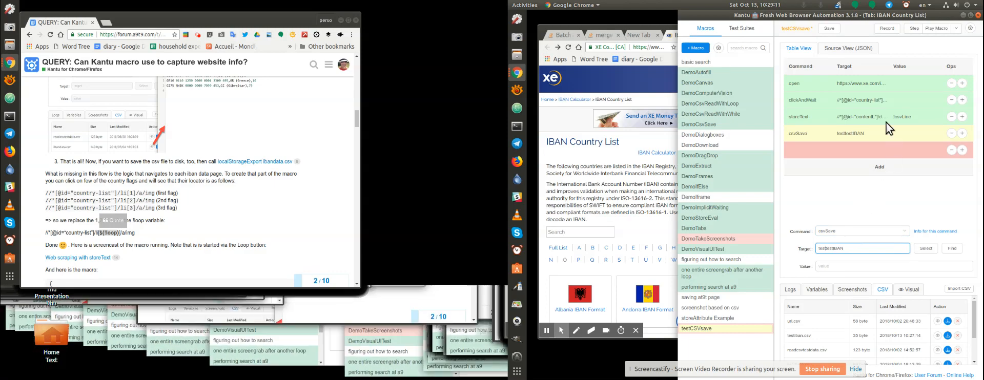
# Try to save the macro and remove the empty command row after csvSave
pyautogui.click(959, 30)
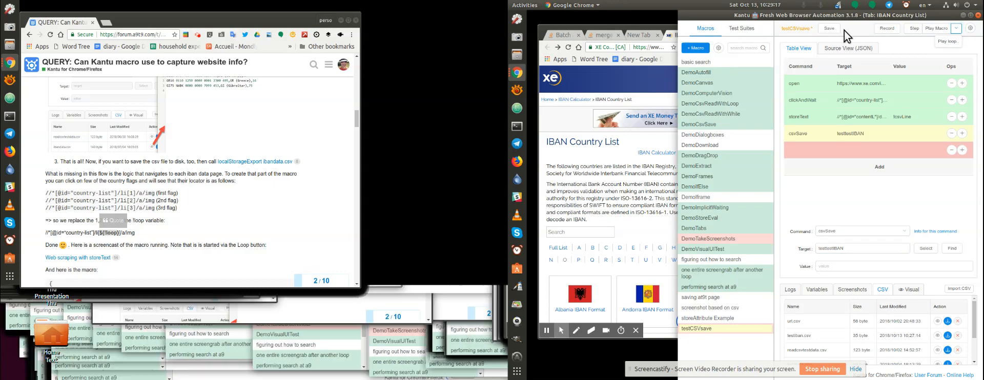
pyautogui.click(829, 29)
pyautogui.click(952, 149)
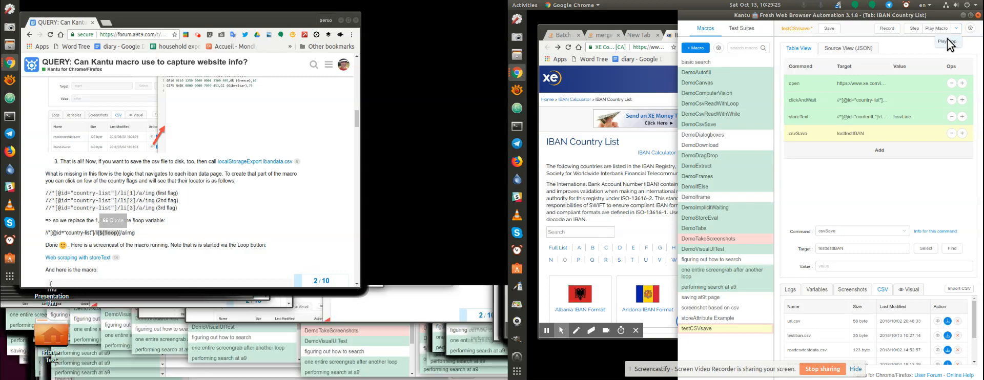
# Play the macro in a loop with start value 1 and max 5, narrowing the macro editor to uncover the browser page
pyautogui.click(948, 38)
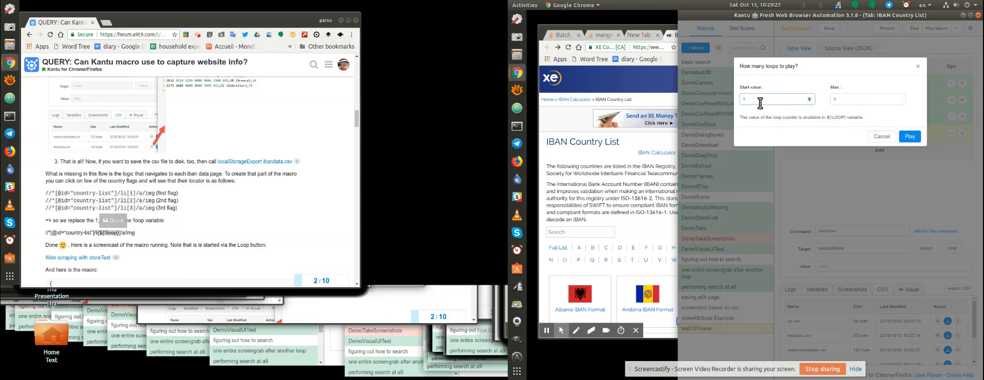
pyautogui.click(854, 100)
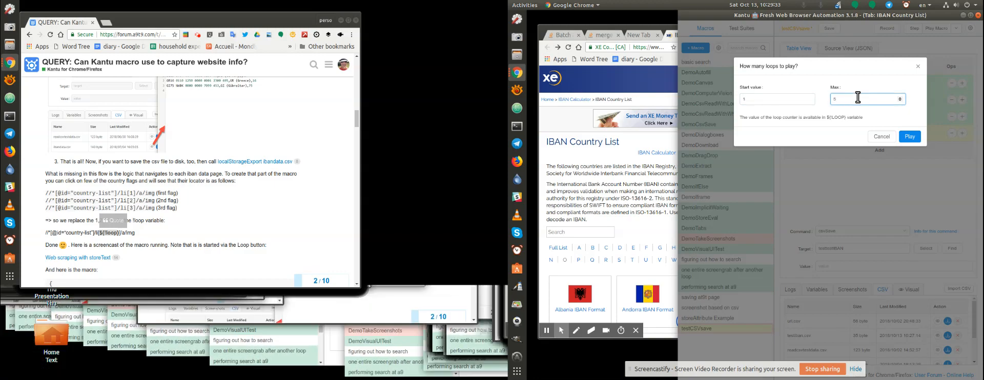
pyautogui.click(911, 138)
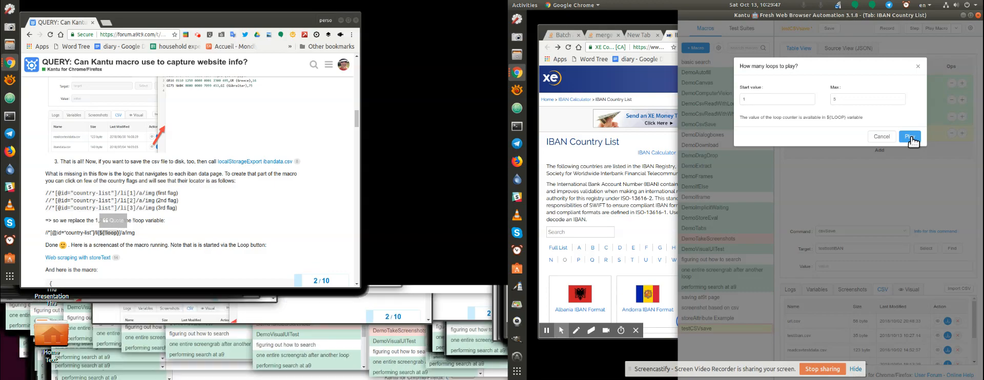
pyautogui.click(910, 137)
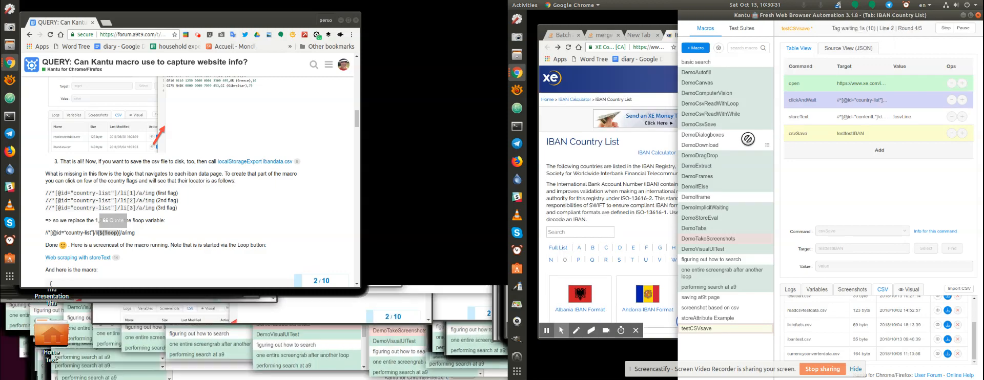
pyautogui.moveTo(682, 145); pyautogui.dragTo(748, 145)
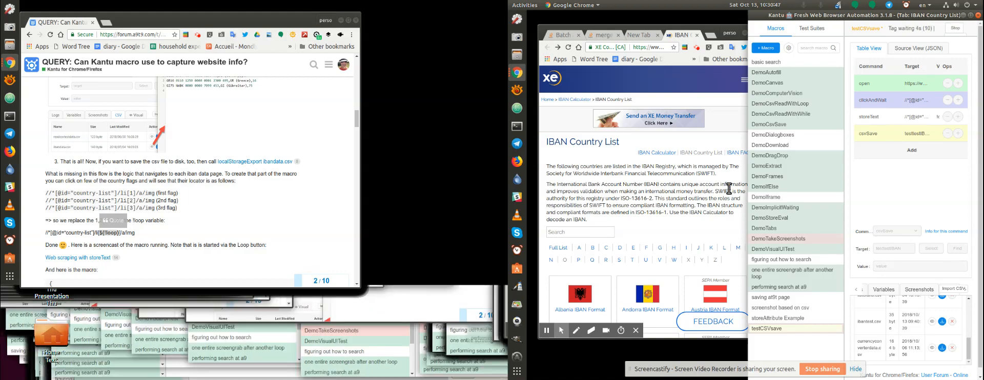
# Examine the macro editor's list of saved CSV files for the testtestIBAN output of the loop run
pyautogui.doubleClick(885, 13)
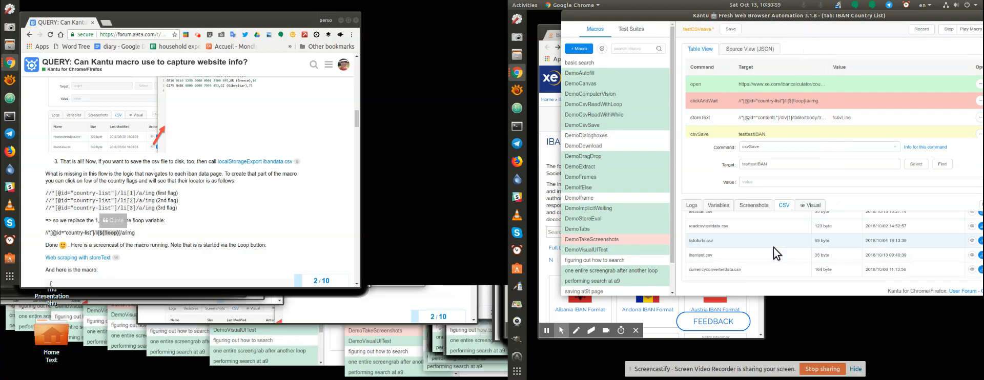
pyautogui.scroll(1, 774, 248)
pyautogui.scroll(-1, 774, 248)
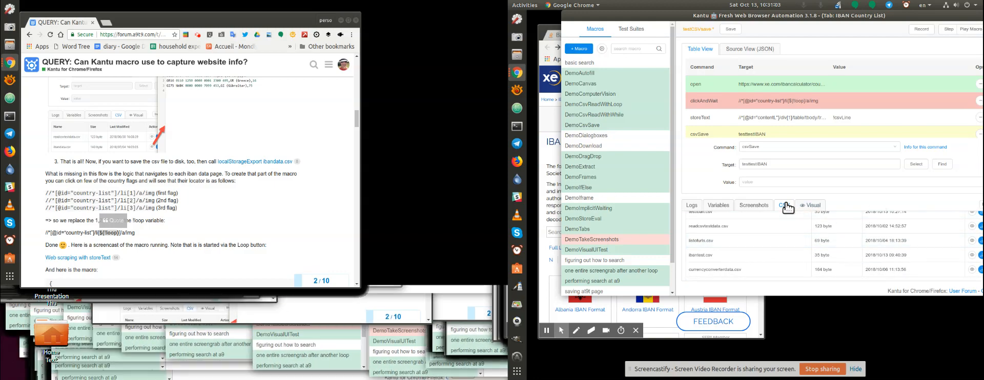
pyautogui.click(760, 165)
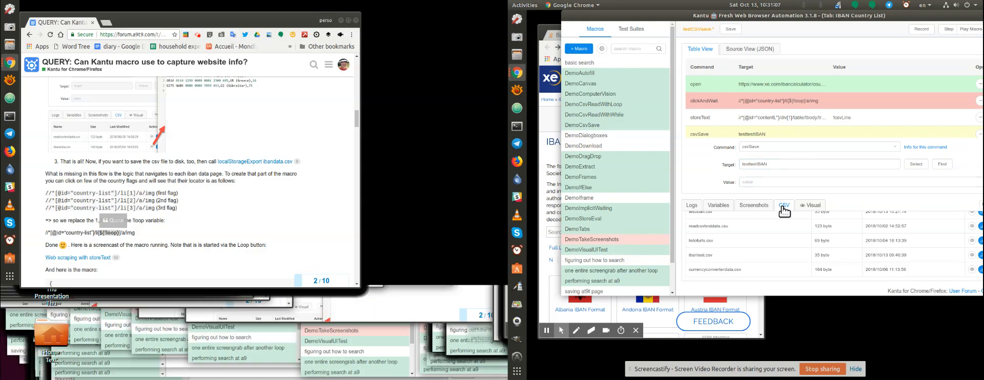
pyautogui.scroll(2, 784, 241)
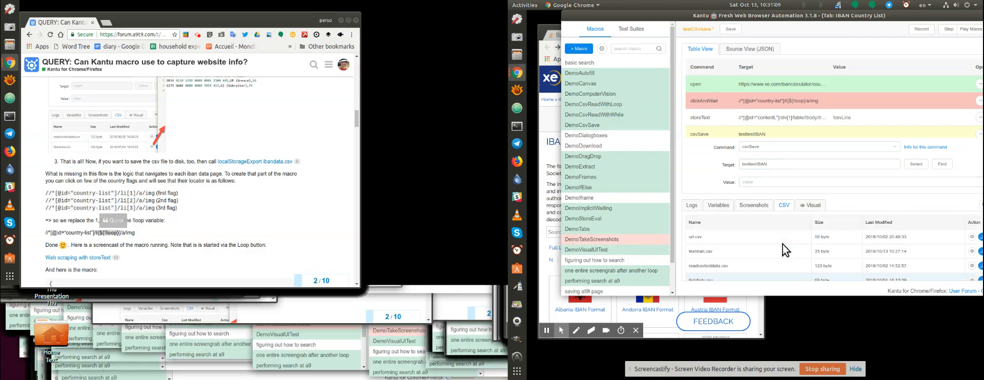
pyautogui.scroll(-2, 778, 245)
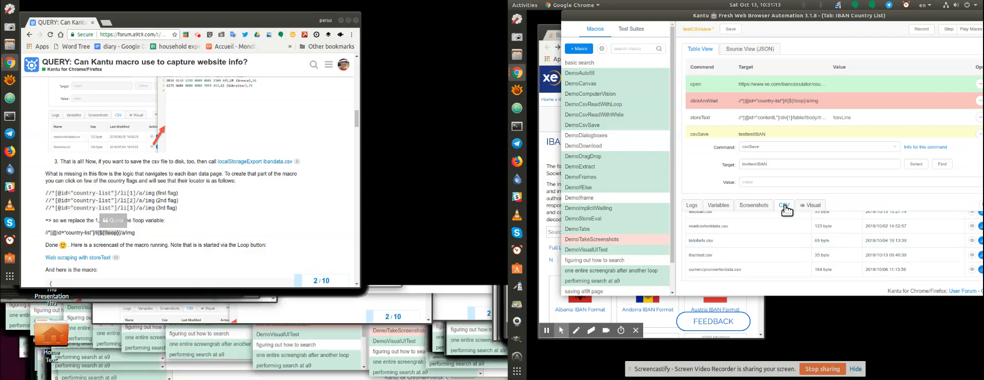
pyautogui.doubleClick(799, 17)
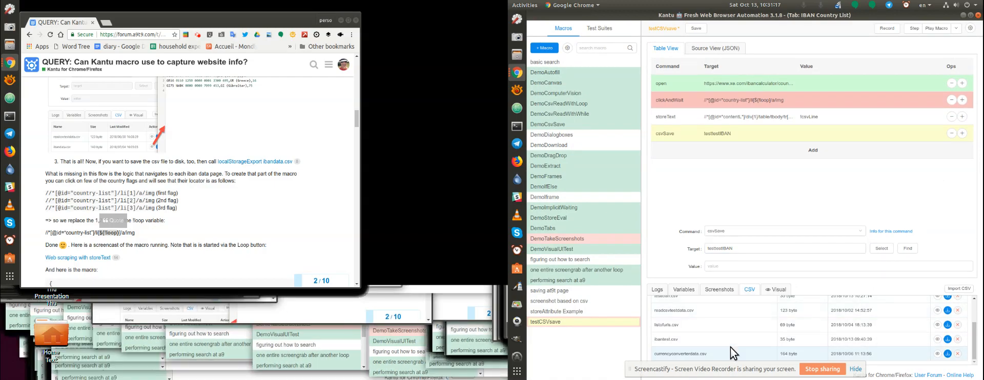
pyautogui.moveTo(741, 369); pyautogui.dragTo(730, 188)
pyautogui.scroll(3, 731, 331)
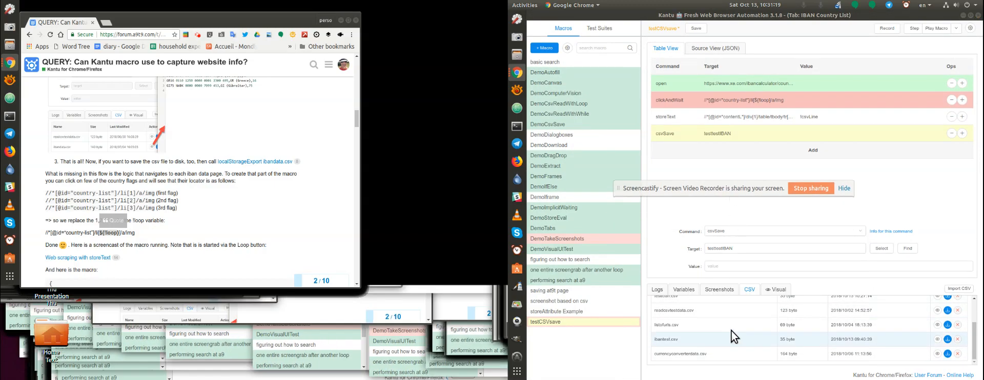
pyautogui.scroll(-2, 732, 337)
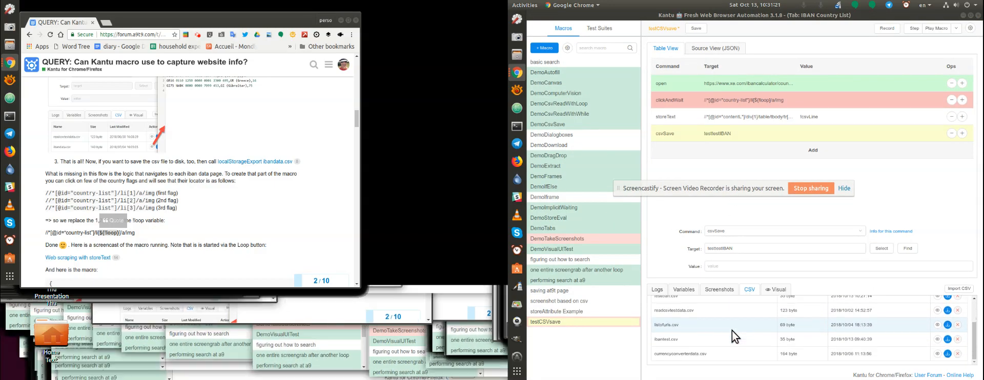
pyautogui.scroll(3, 733, 346)
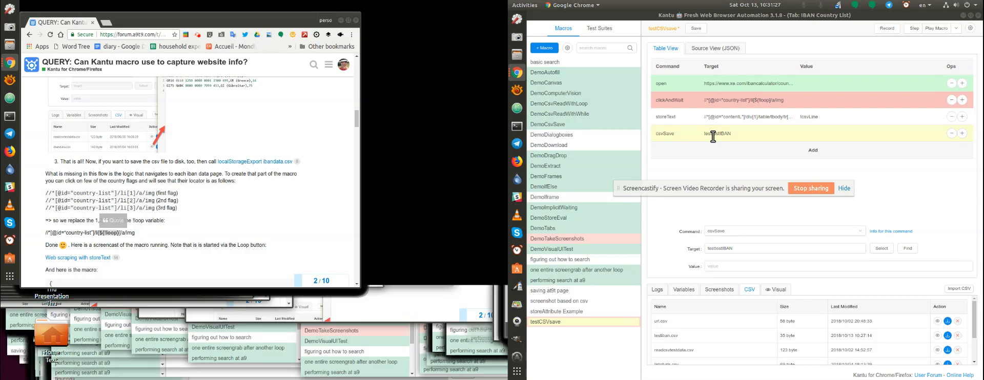
# Compare the clickAndWait command and the saved CSV list with the forum example, and save the macro
pyautogui.click(765, 101)
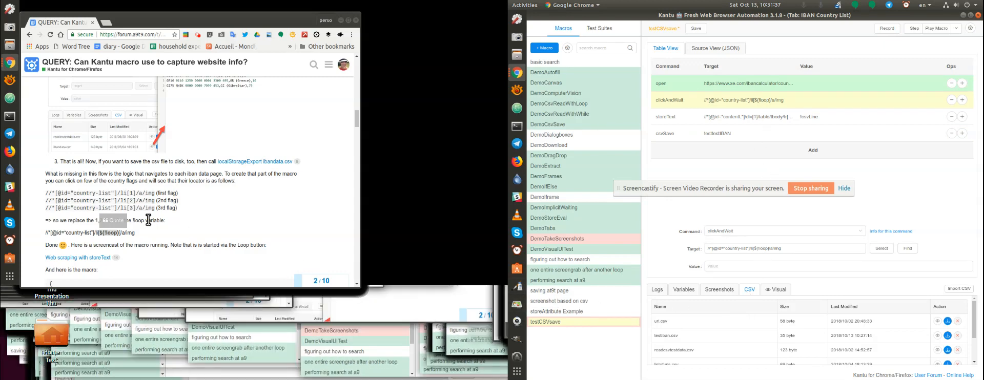
pyautogui.scroll(3, 190, 206)
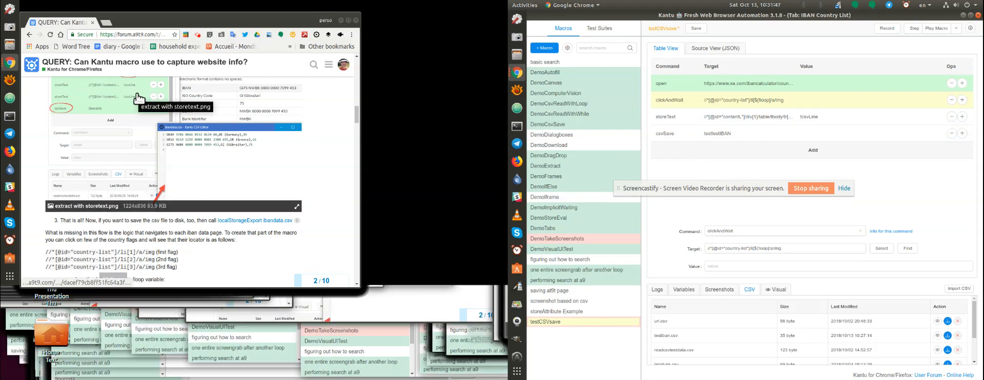
pyautogui.scroll(2, 200, 154)
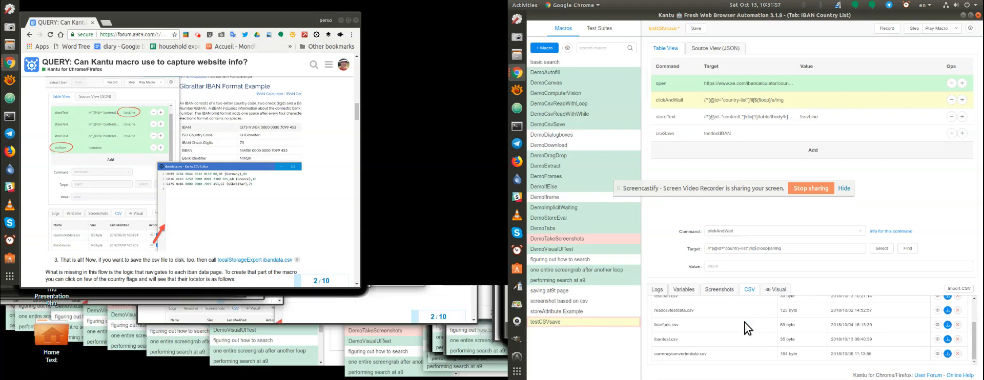
pyautogui.scroll(-2, 746, 322)
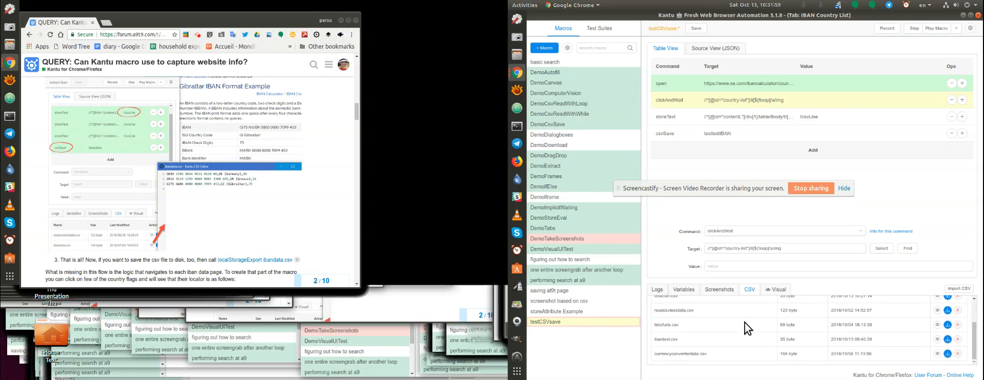
pyautogui.scroll(2, 745, 322)
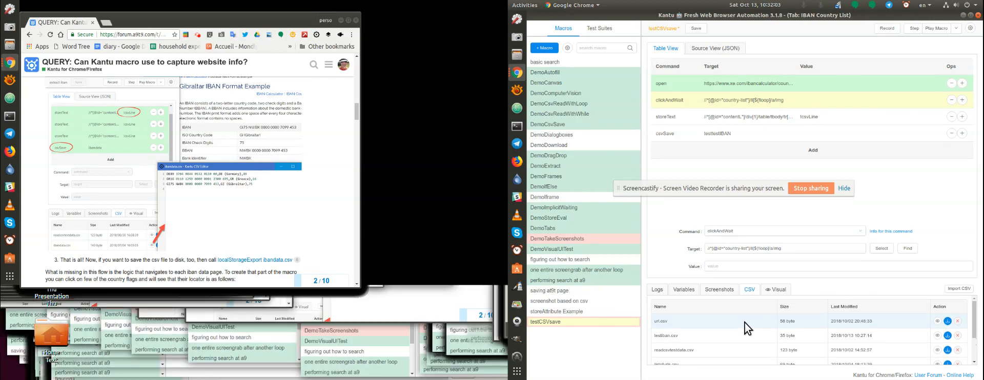
pyautogui.click(697, 28)
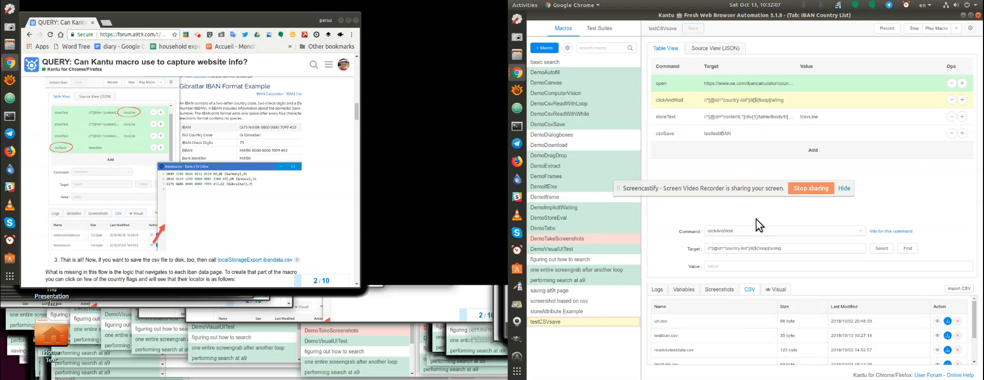
# Set the click/clickAt recording setting to Record click and close the settings
pyautogui.click(970, 28)
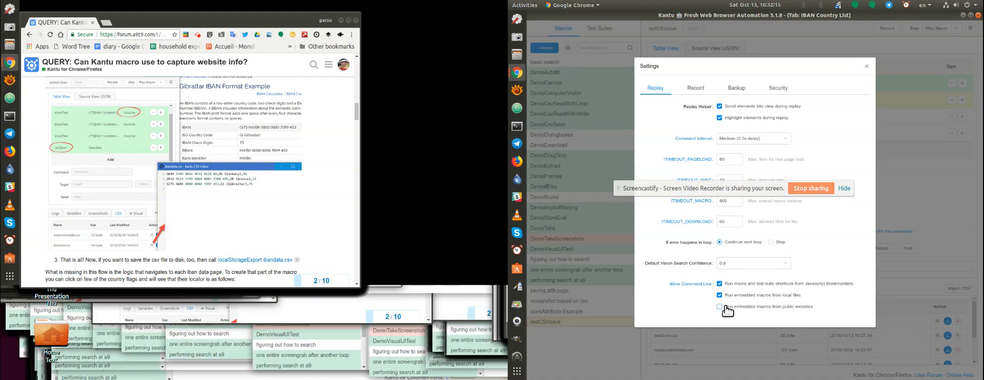
pyautogui.click(699, 90)
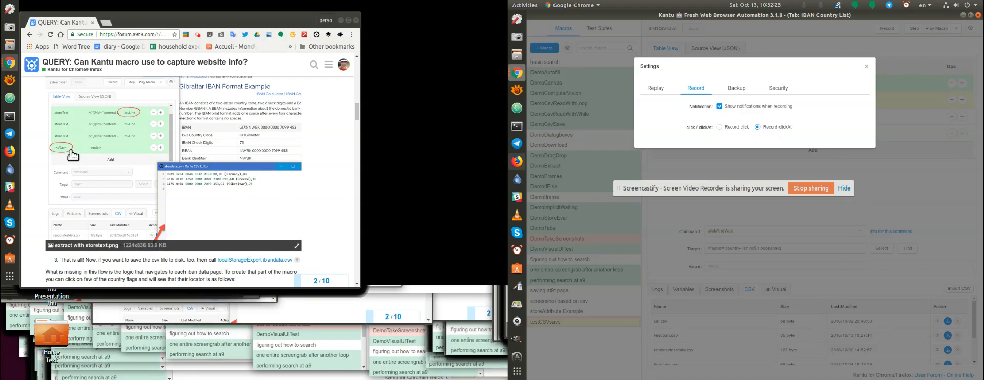
pyautogui.click(721, 127)
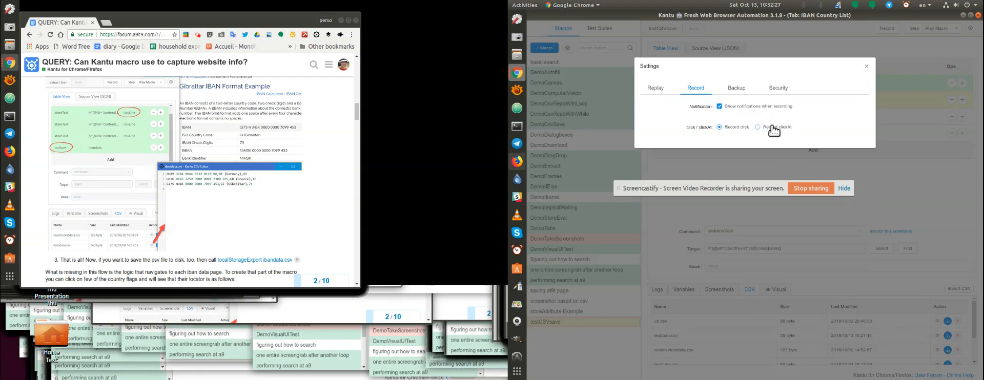
pyautogui.click(867, 66)
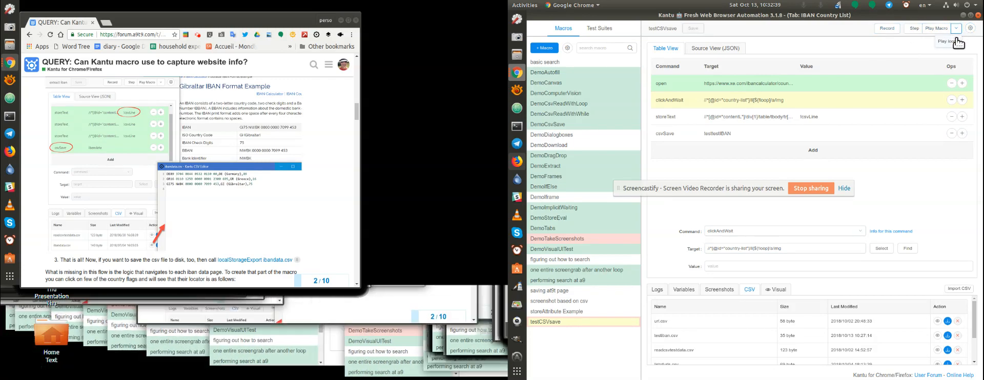
# Play the macro in a loop with start value 1 and max 2, moving the editor aside and hiding the screen-sharing notice
pyautogui.click(953, 42)
pyautogui.click(767, 100)
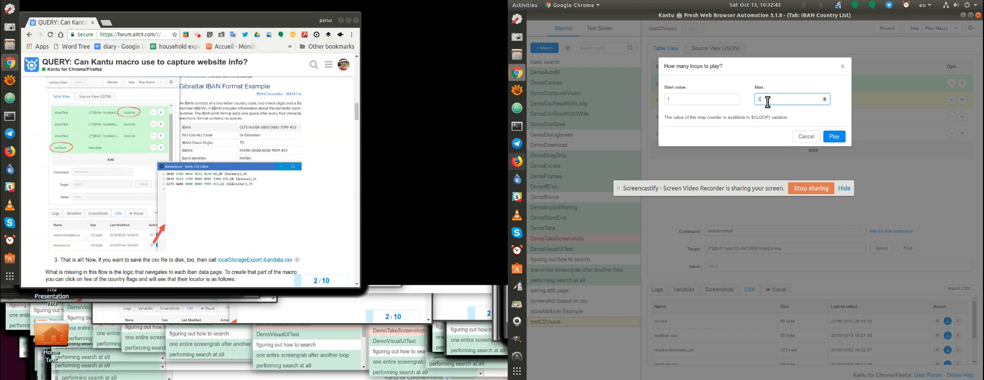
pyautogui.click(834, 139)
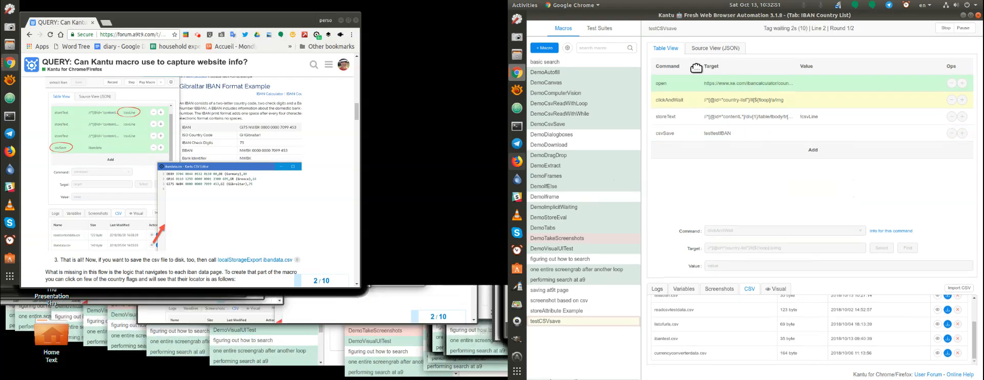
pyautogui.moveTo(657, 16); pyautogui.dragTo(823, 88)
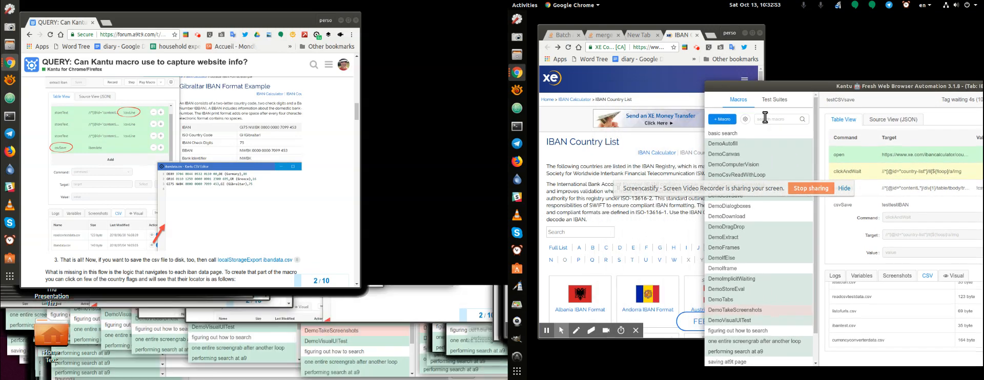
pyautogui.click(845, 189)
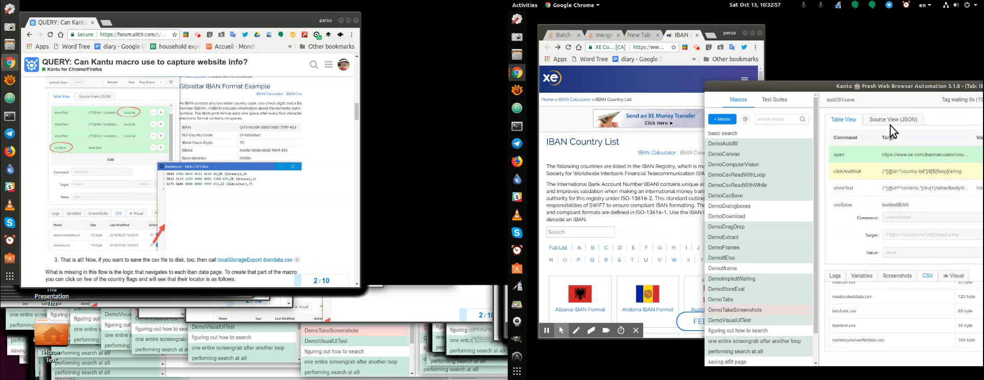
pyautogui.moveTo(890, 85); pyautogui.dragTo(859, 71)
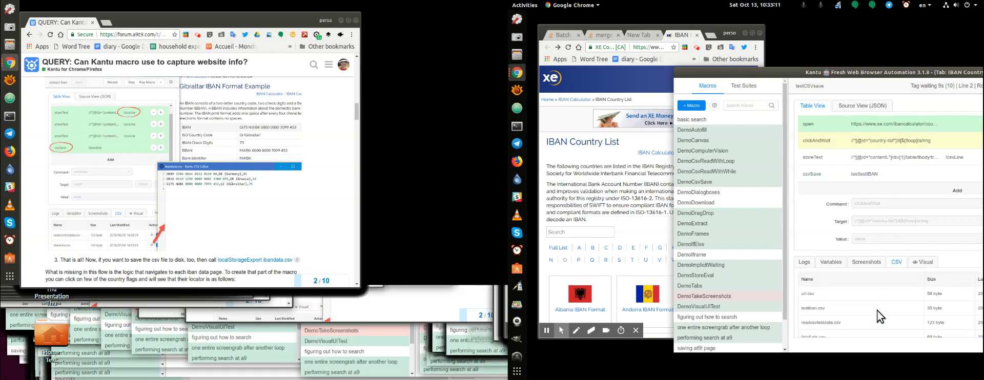
# Check the saved CSV files for output from the two-round loop run
pyautogui.scroll(-1, 878, 310)
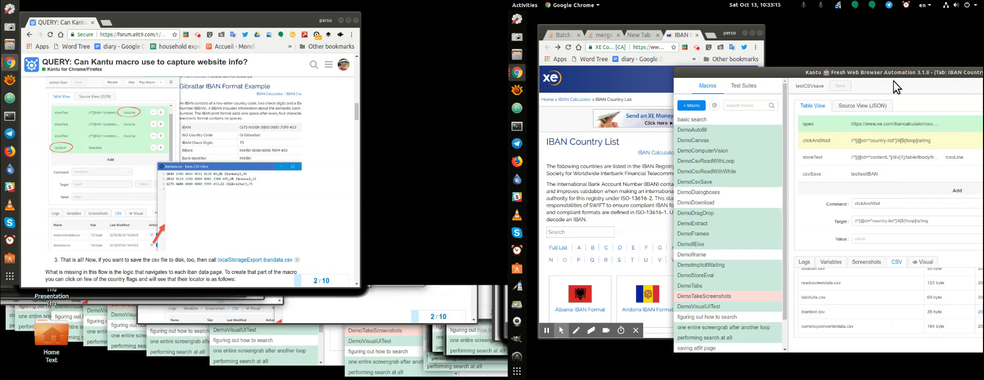
pyautogui.moveTo(893, 81); pyautogui.dragTo(891, 40)
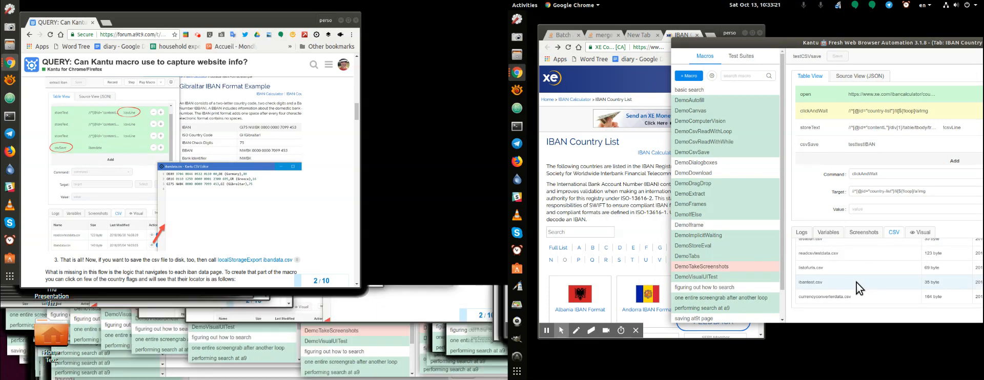
pyautogui.scroll(2, 857, 282)
pyautogui.scroll(-2, 857, 282)
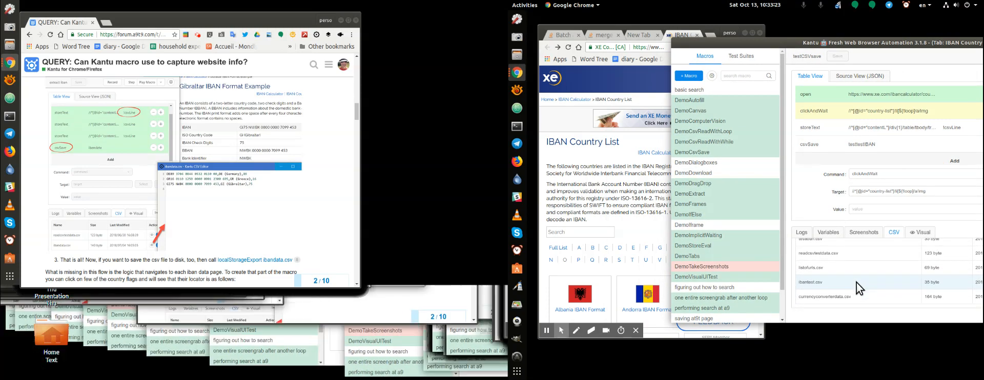
pyautogui.scroll(2, 857, 283)
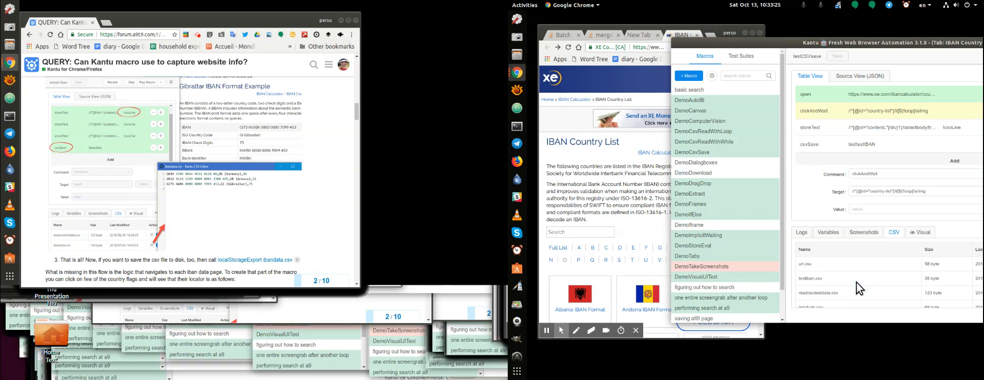
pyautogui.rightClick(895, 238)
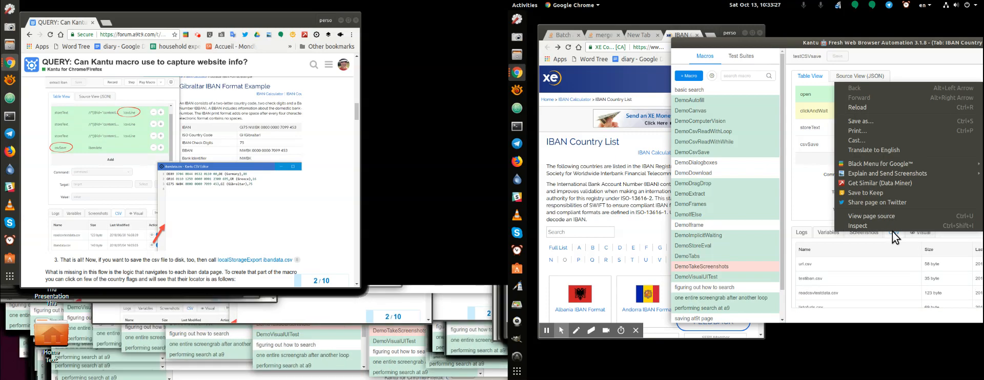
pyautogui.click(879, 249)
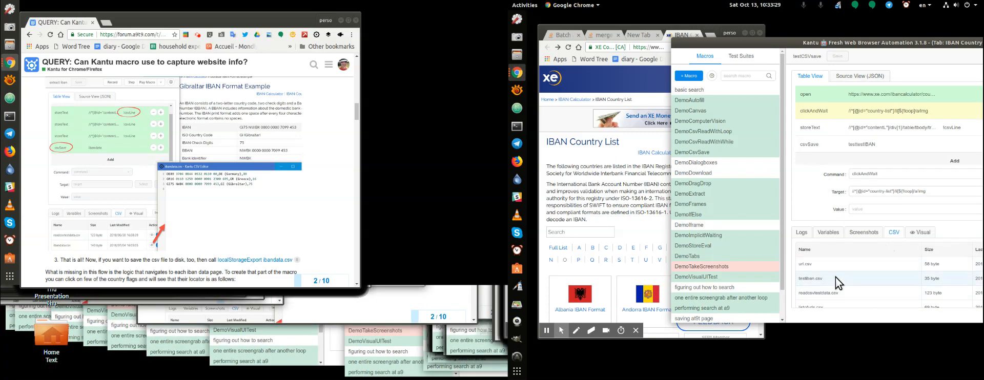
pyautogui.scroll(-2, 847, 279)
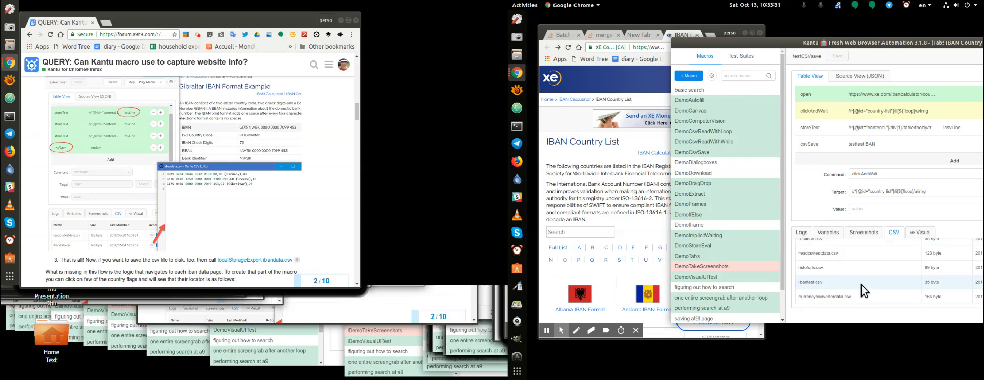
pyautogui.scroll(2, 869, 276)
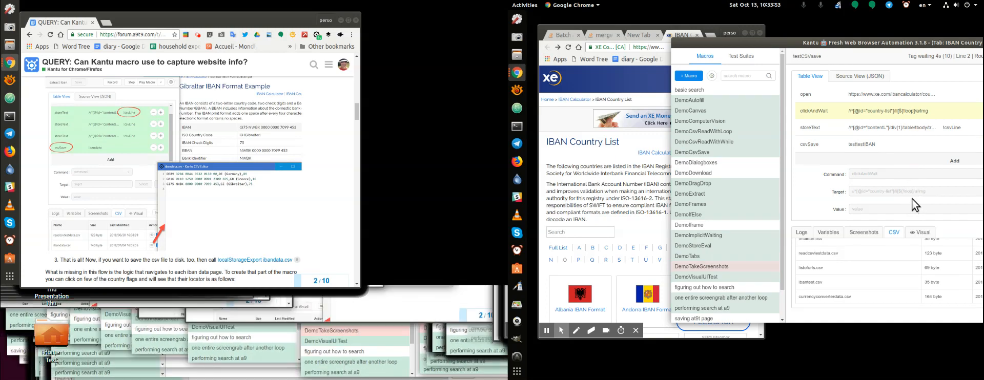
# Add the missing closing brace to the ${!loop} variable in the clickAndWait target and save the macro
pyautogui.moveTo(937, 44); pyautogui.dragTo(885, 49)
pyautogui.click(948, 63)
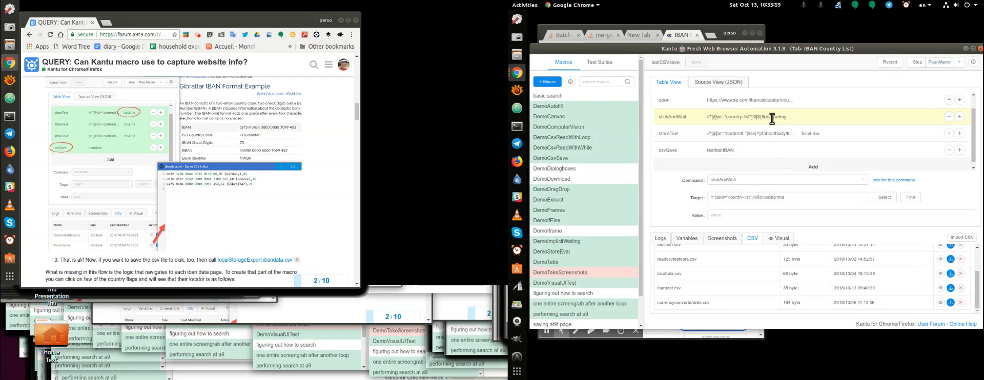
pyautogui.click(772, 198)
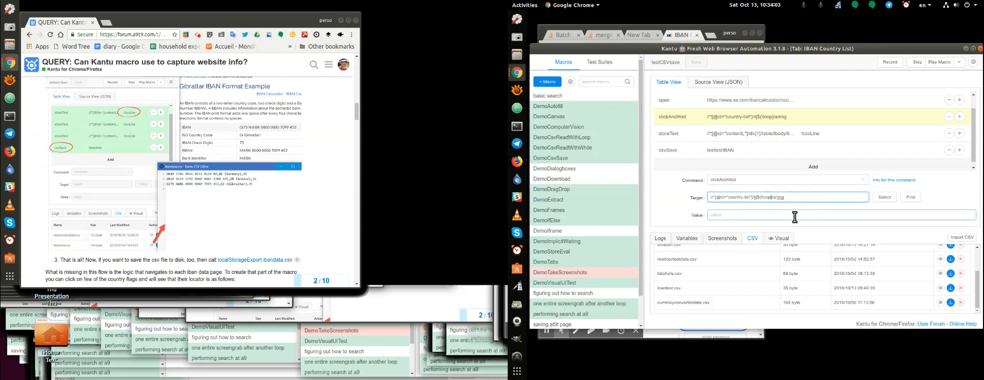
pyautogui.write('}')
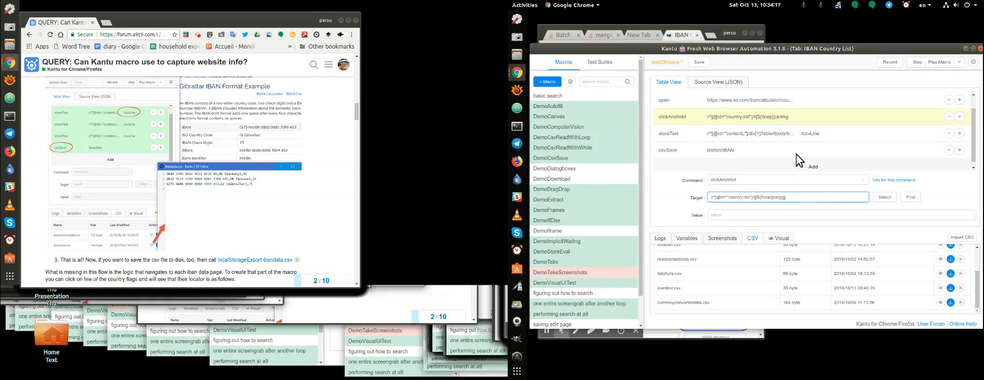
pyautogui.click(702, 63)
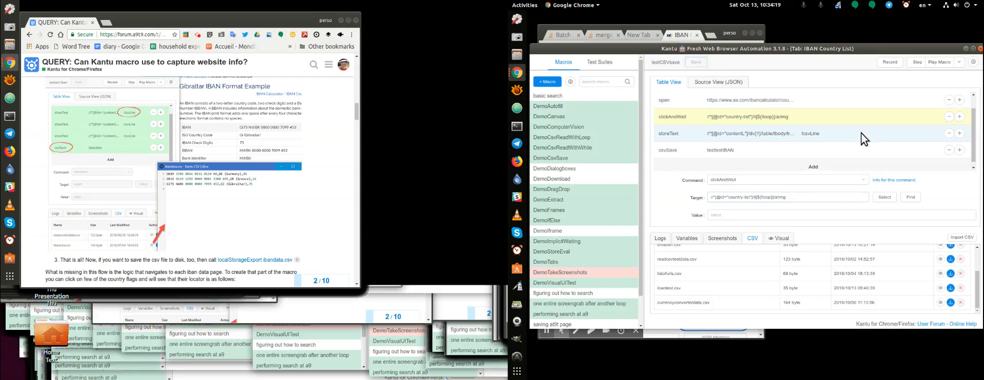
# Replay the corrected macro in a loop with start value 1 and max 2, moving the editor off the browser page
pyautogui.moveTo(974, 150); pyautogui.dragTo(976, 174)
pyautogui.click(803, 200)
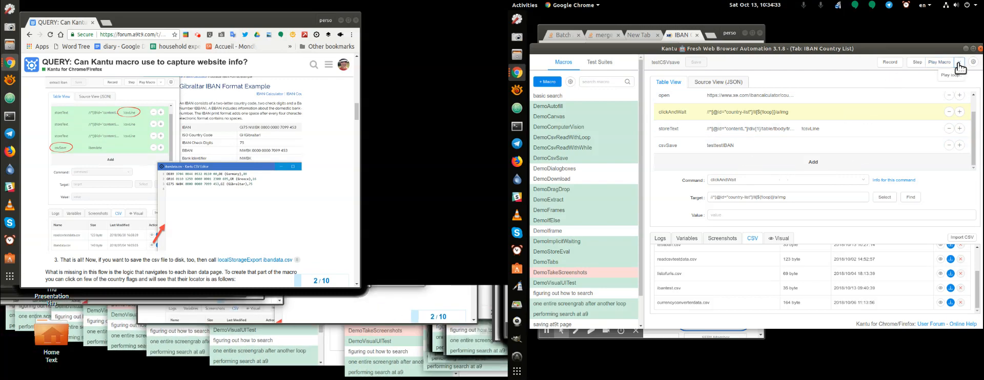
pyautogui.click(952, 76)
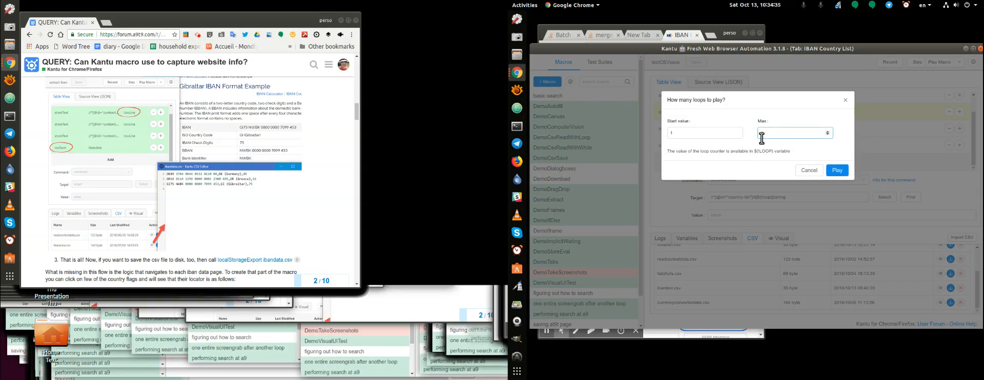
pyautogui.click(838, 171)
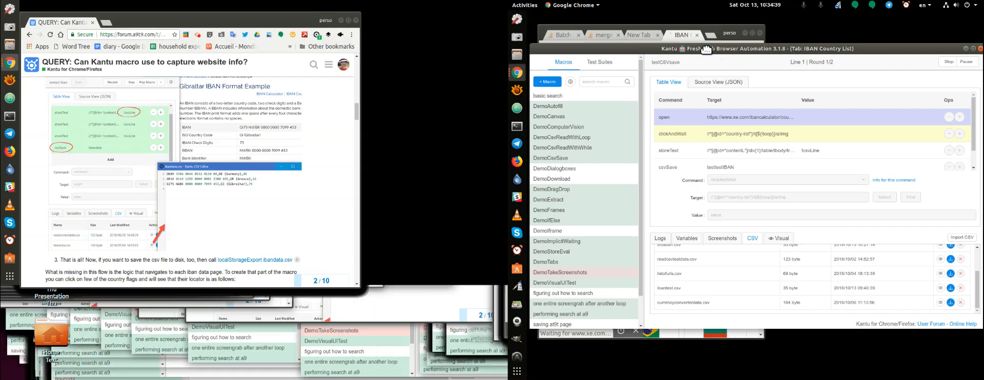
pyautogui.moveTo(707, 48); pyautogui.dragTo(856, 47)
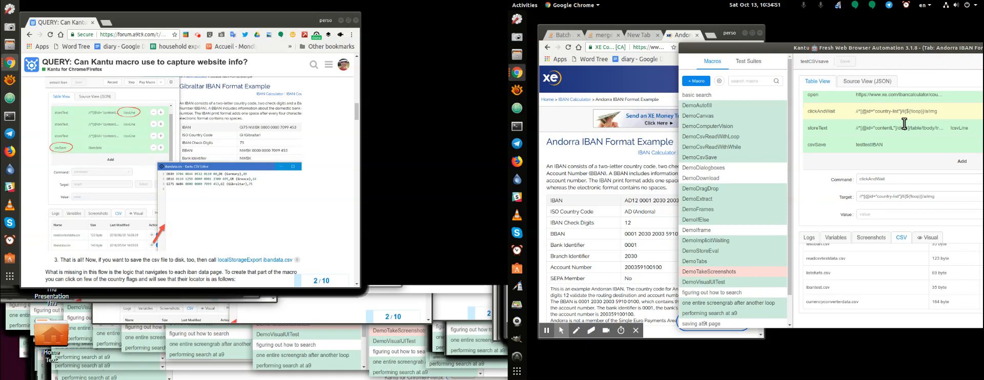
# Open testtestiban.csv from the saved CSV files and inspect the extracted IBAN lines
pyautogui.doubleClick(894, 48)
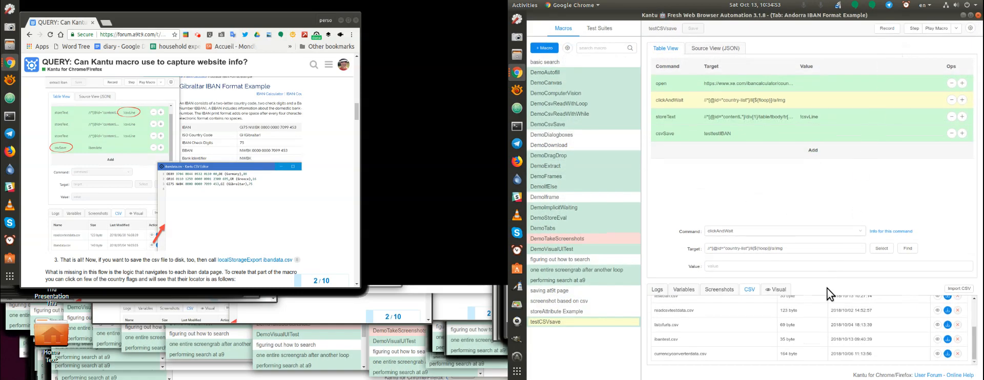
pyautogui.scroll(5, 723, 328)
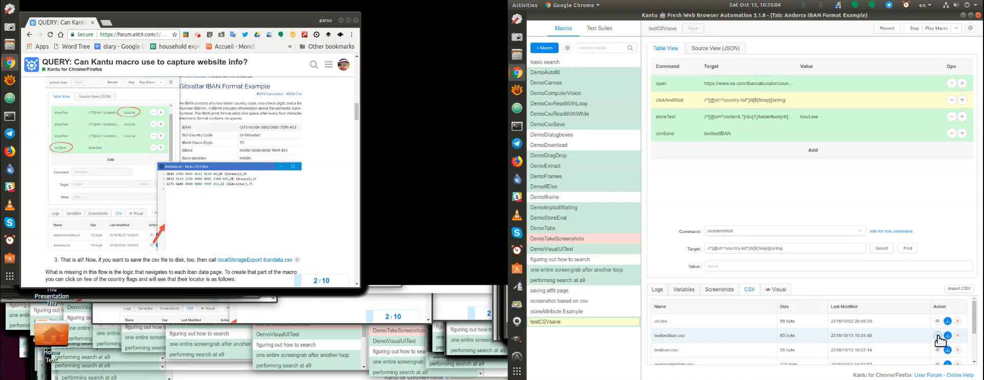
pyautogui.moveTo(713, 15); pyautogui.dragTo(884, 47)
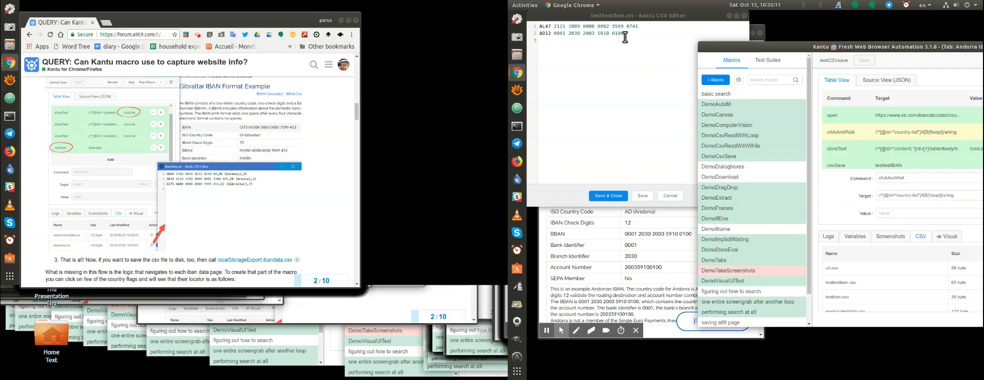
pyautogui.moveTo(625, 36); pyautogui.dragTo(598, 34)
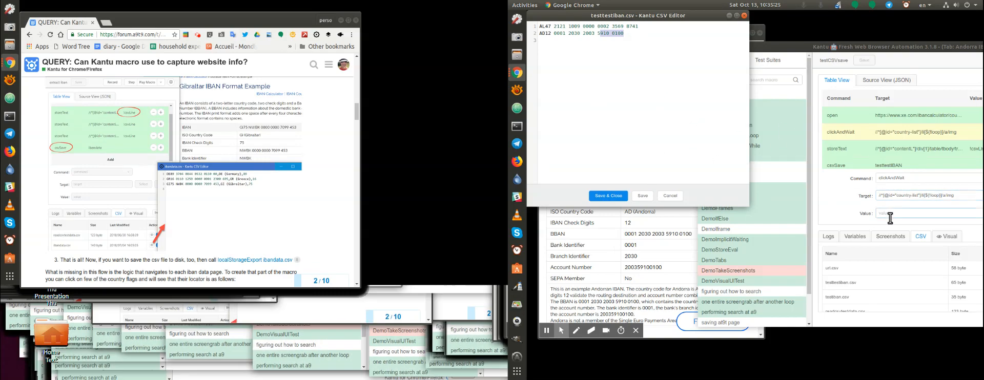
pyautogui.doubleClick(900, 45)
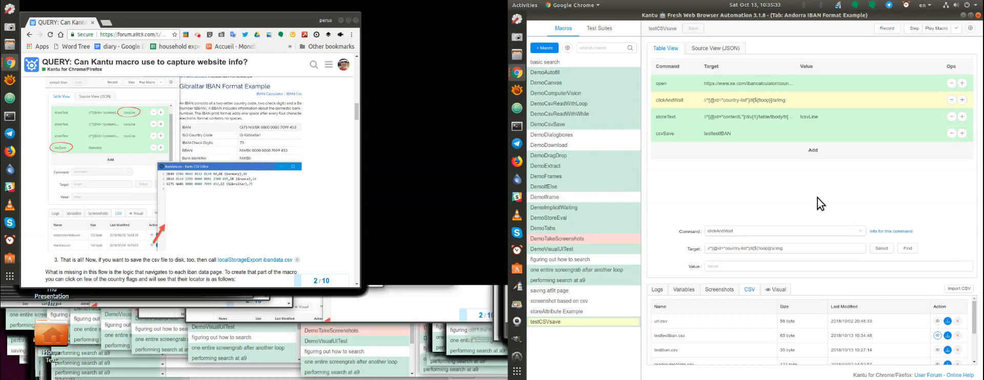
# Highlight the {!loop} variable in the clickAndWait target and bring the XE Andorra page to the front
pyautogui.click(772, 249)
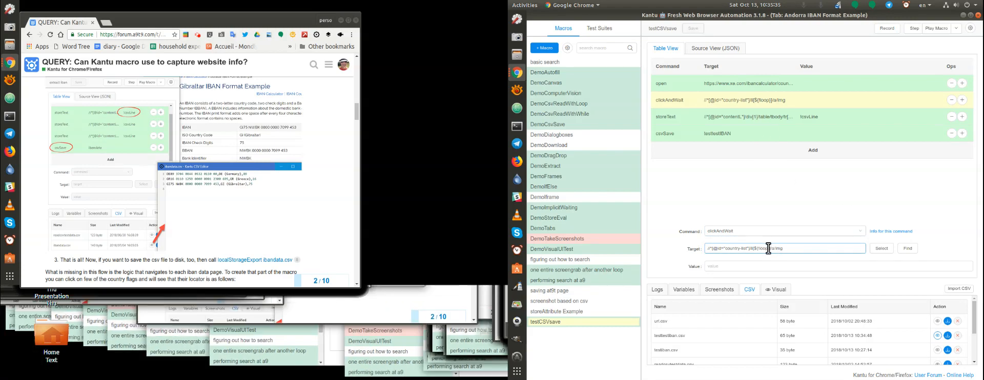
pyautogui.moveTo(772, 249); pyautogui.dragTo(758, 249)
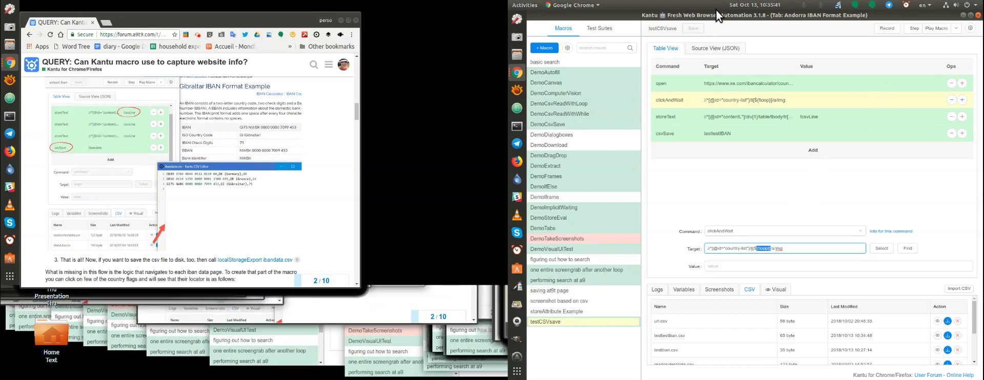
pyautogui.moveTo(716, 8); pyautogui.dragTo(745, 81)
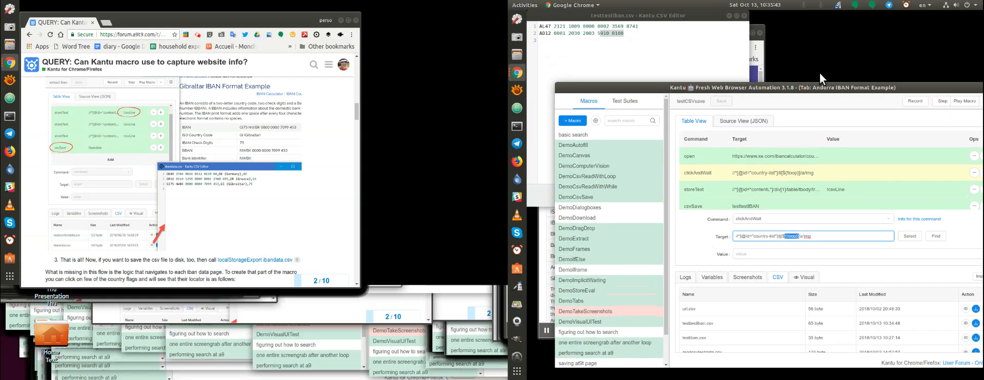
pyautogui.click(754, 74)
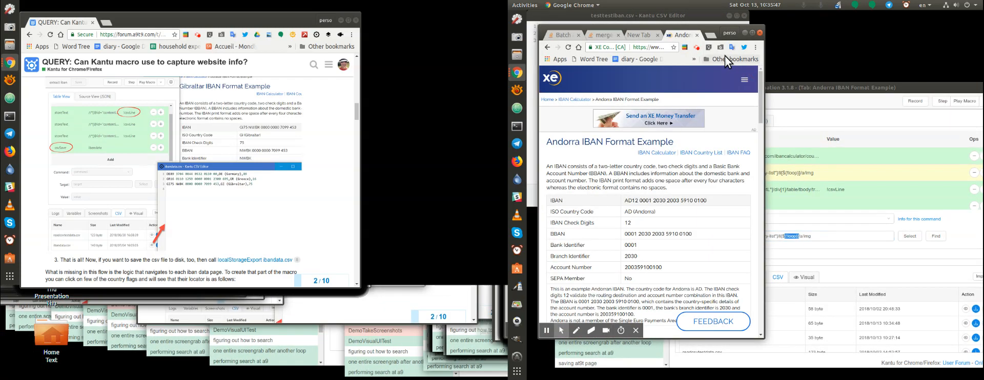